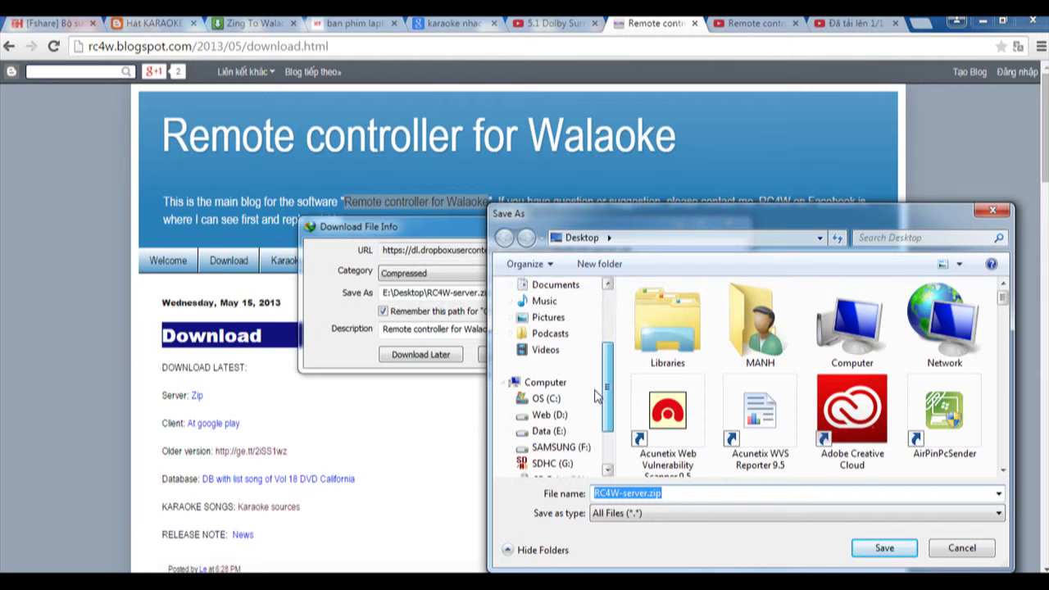
# Step: Download RC4W-server.zip into the karaoke folder on the SAMSUNG (F:) drive, replacing the existing copy
pyautogui.click(544, 433)
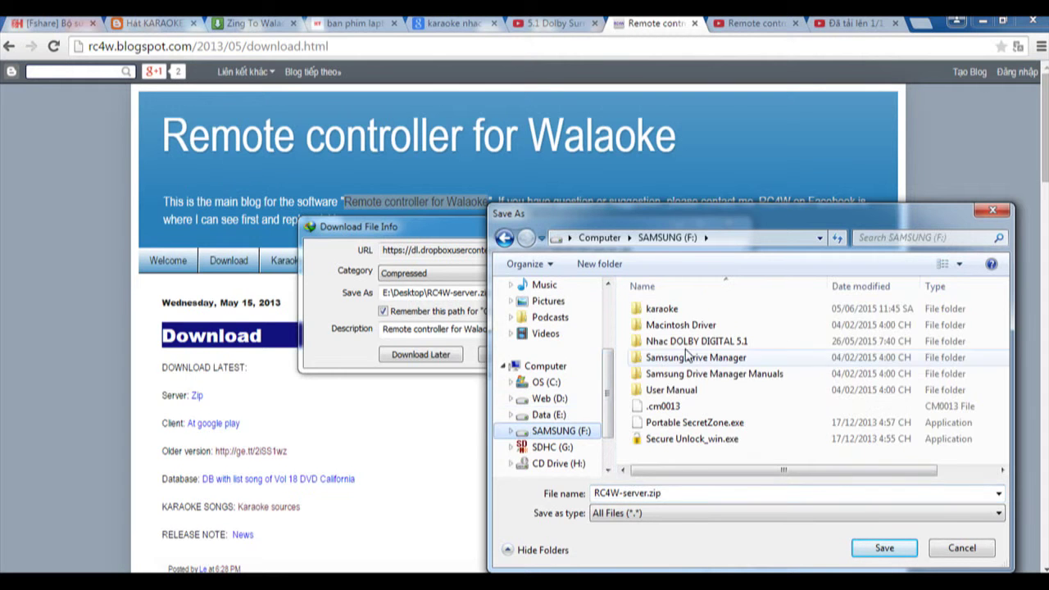
pyautogui.doubleClick(661, 310)
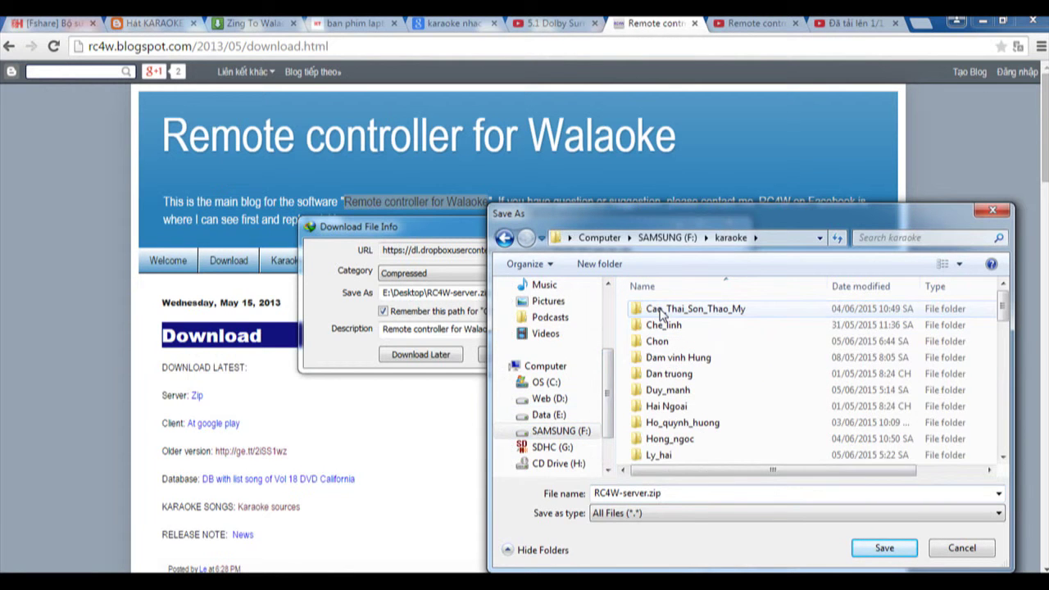
pyautogui.click(883, 549)
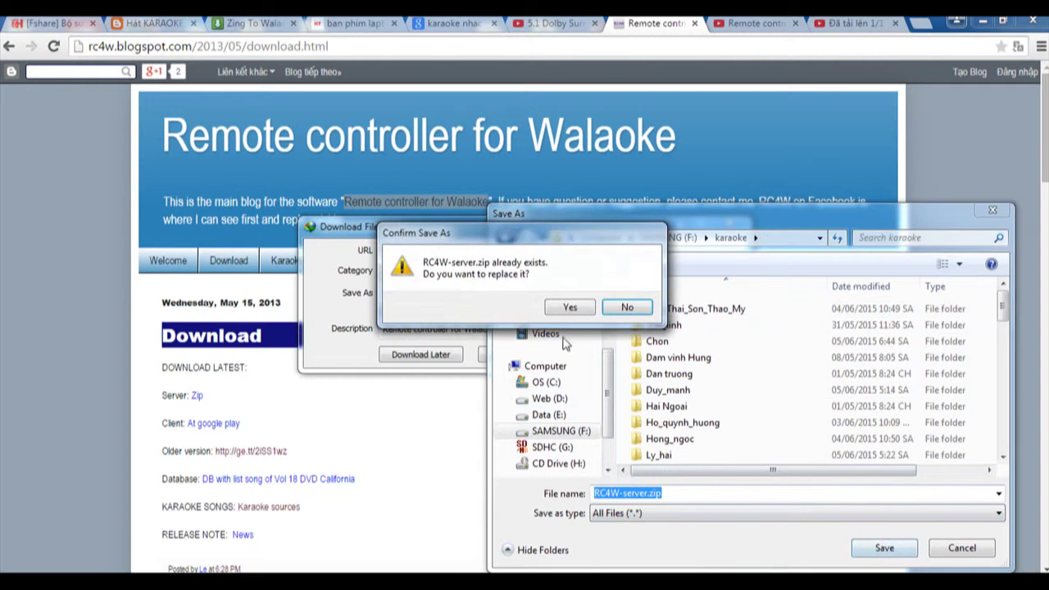
pyautogui.click(573, 306)
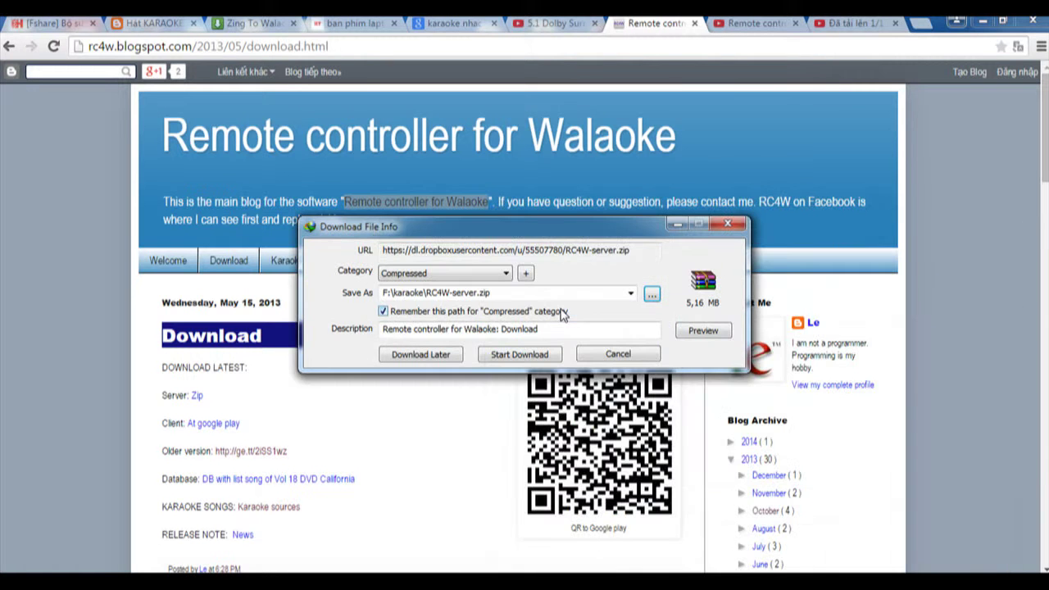
pyautogui.click(526, 355)
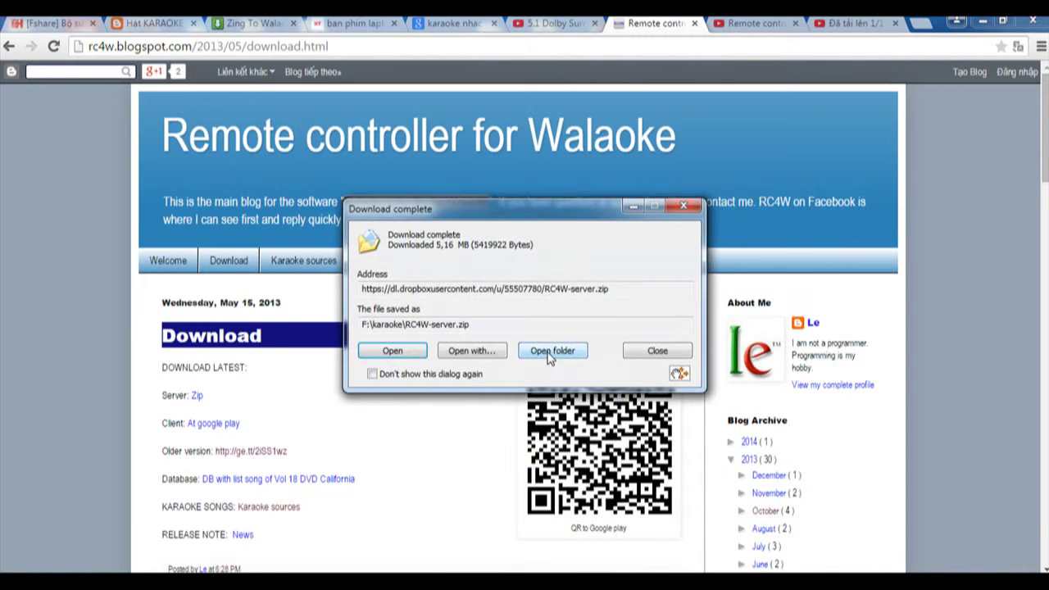
# Step: Open the download's folder and extract RC4W-server.zip into its own RC4W-server folder, overwriting all existing files
pyautogui.click(550, 353)
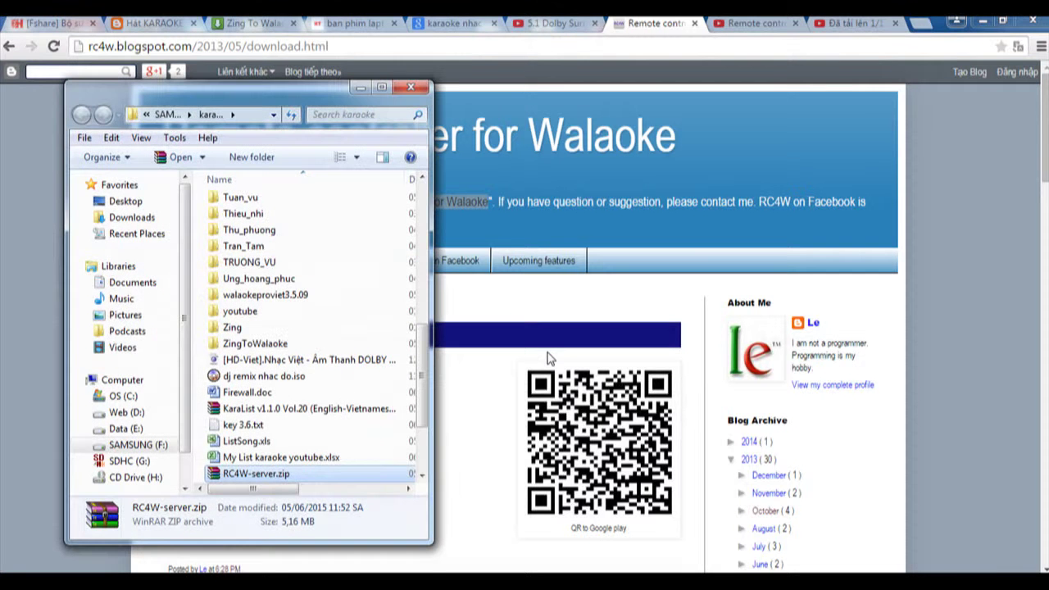
pyautogui.doubleClick(257, 474)
pyautogui.rightClick(258, 474)
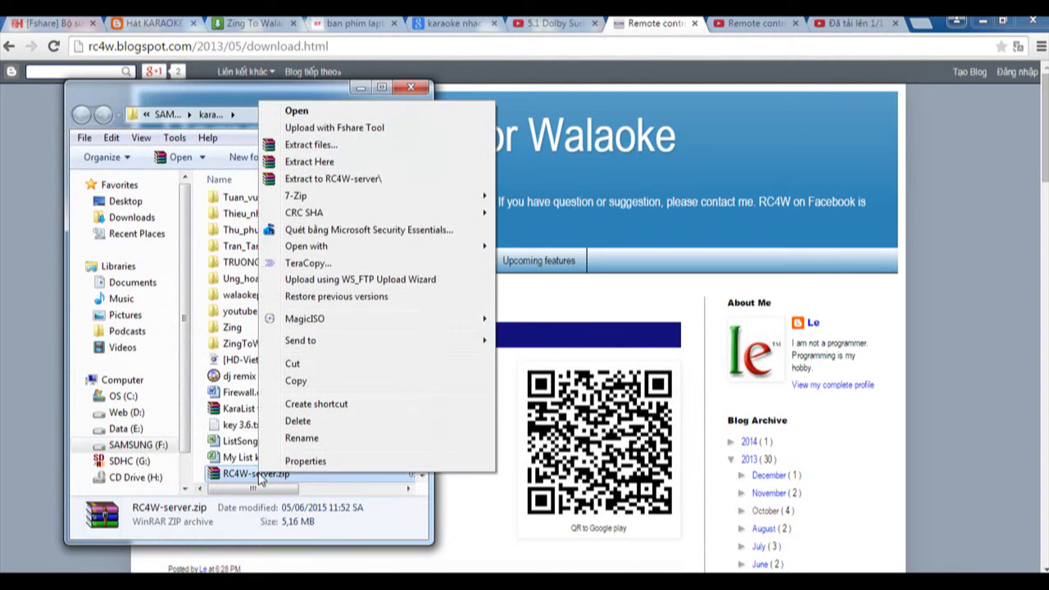
pyautogui.click(291, 181)
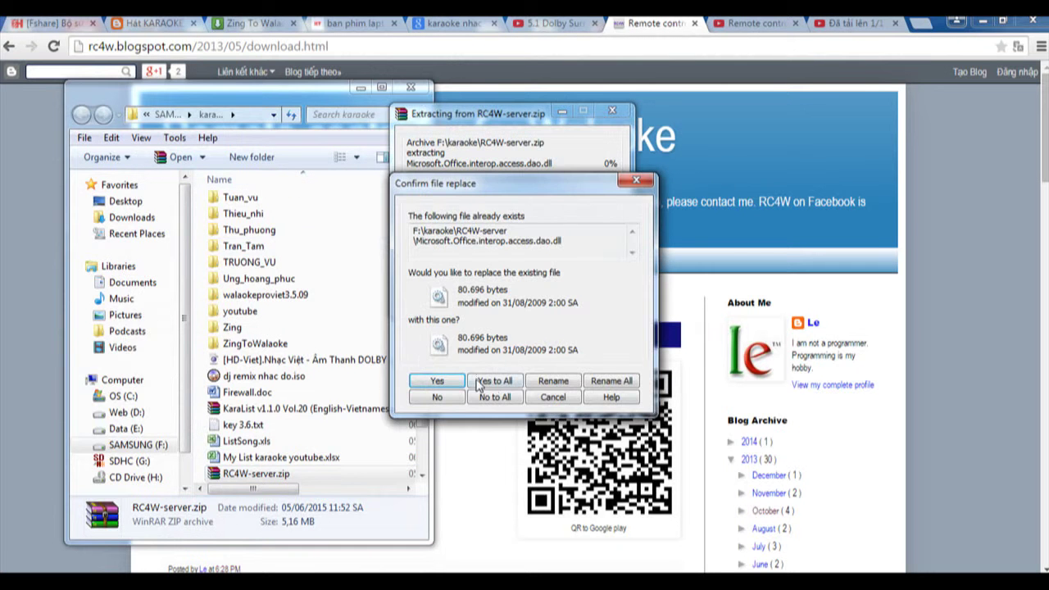
pyautogui.click(496, 382)
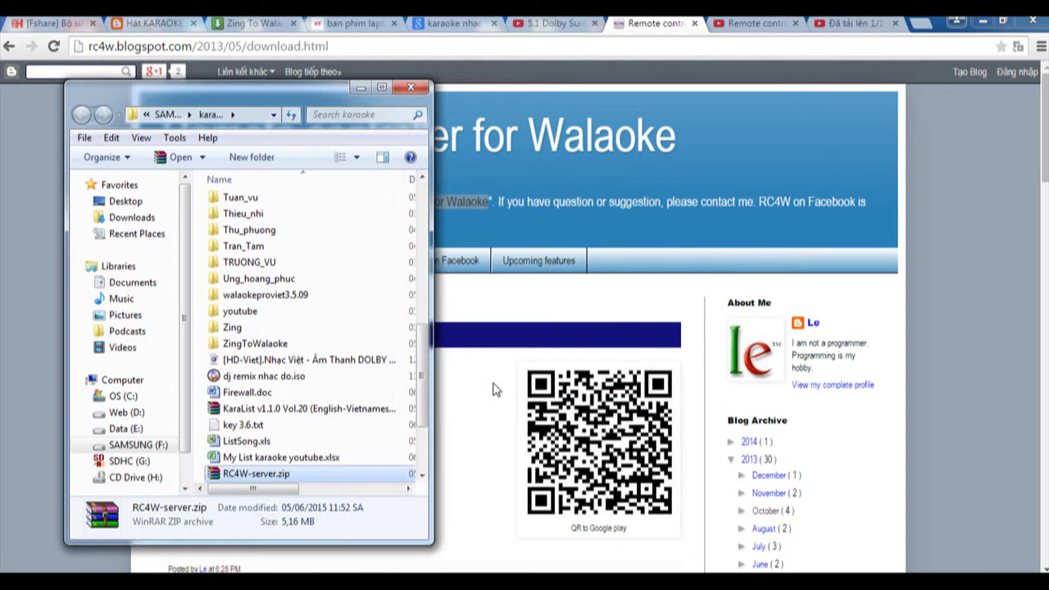
# Step: Open the extracted RC4W-server folder, launch Remote Controller For Walaoke.exe and accept the first-run notice
pyautogui.click(381, 87)
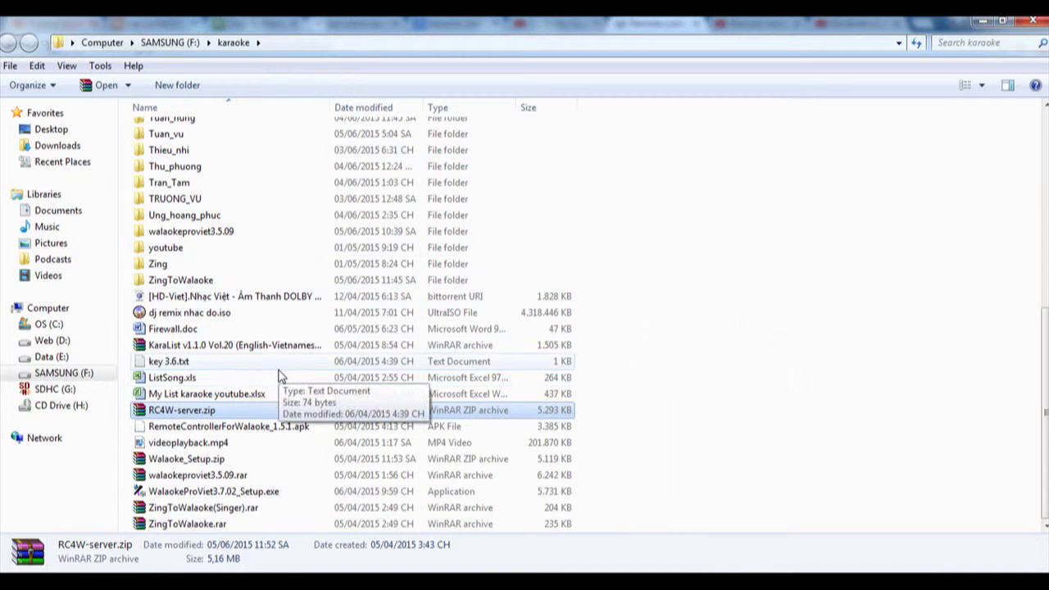
pyautogui.scroll(3, 279, 375)
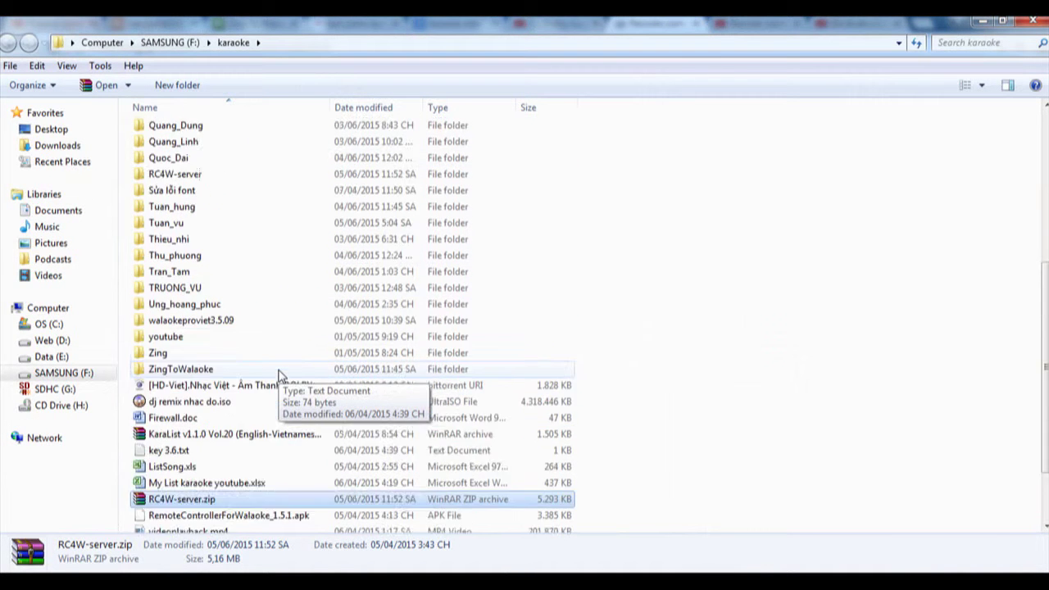
pyautogui.scroll(-2, 278, 376)
pyautogui.scroll(2, 279, 375)
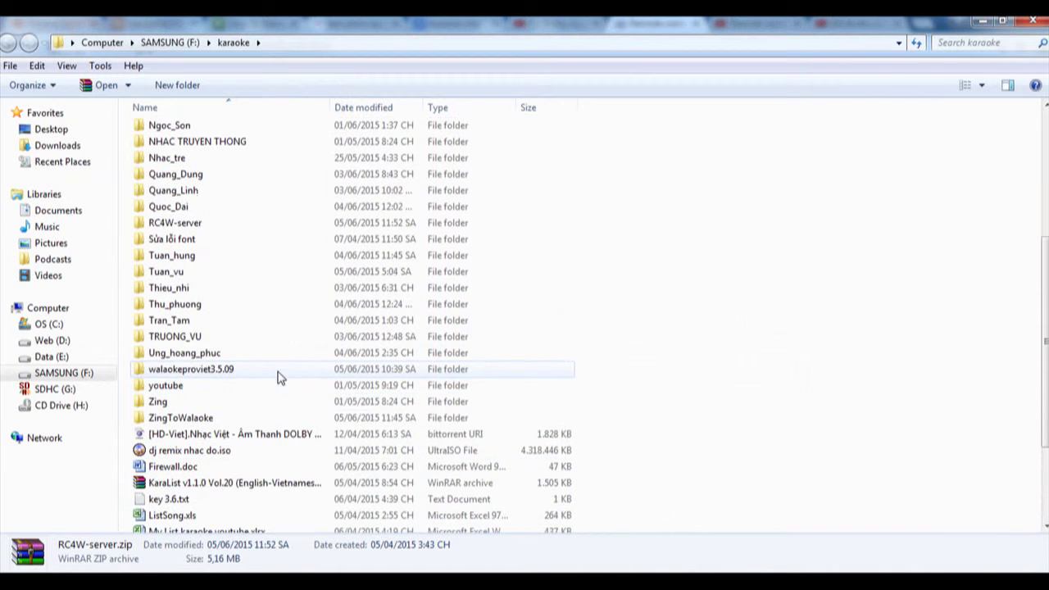
pyautogui.doubleClick(182, 229)
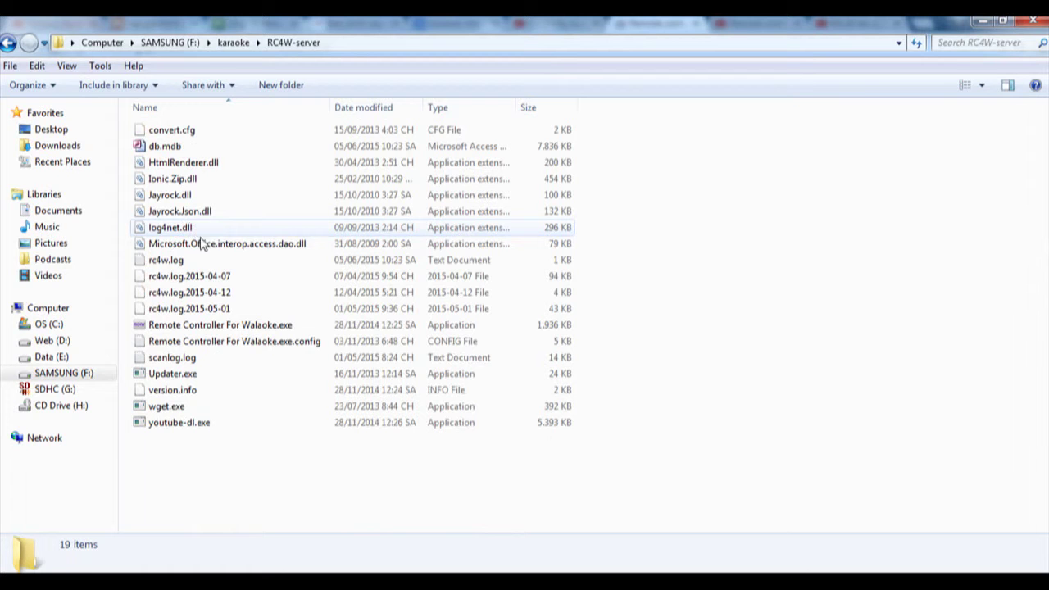
pyautogui.doubleClick(244, 328)
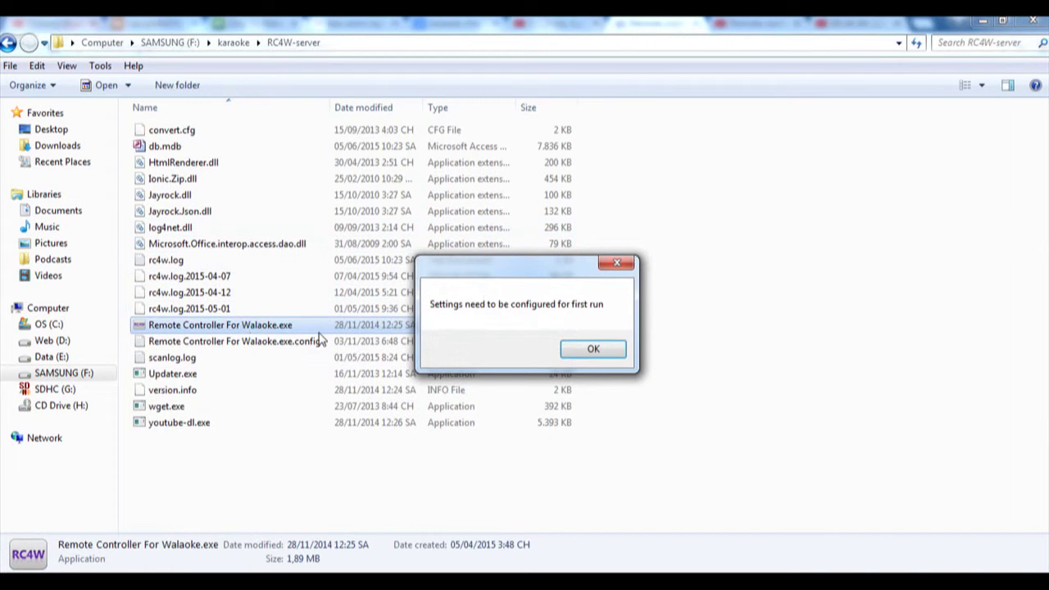
pyautogui.click(593, 349)
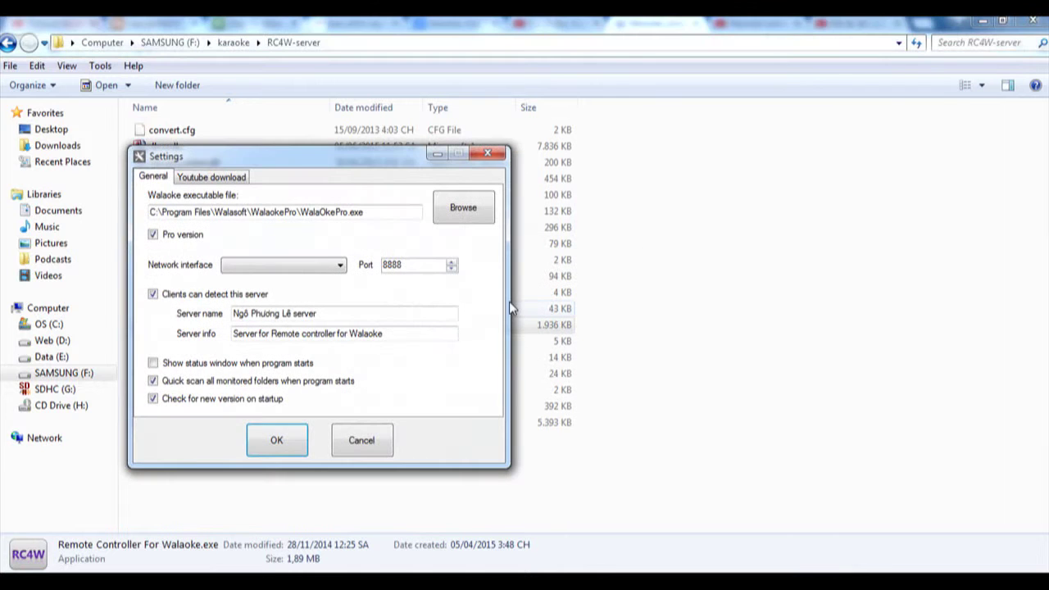
# Step: Set the Walaoke executable file to C:\Program Files (x86)\Walasoft\WalaokePro\WalaOkePro.exe
pyautogui.click(459, 217)
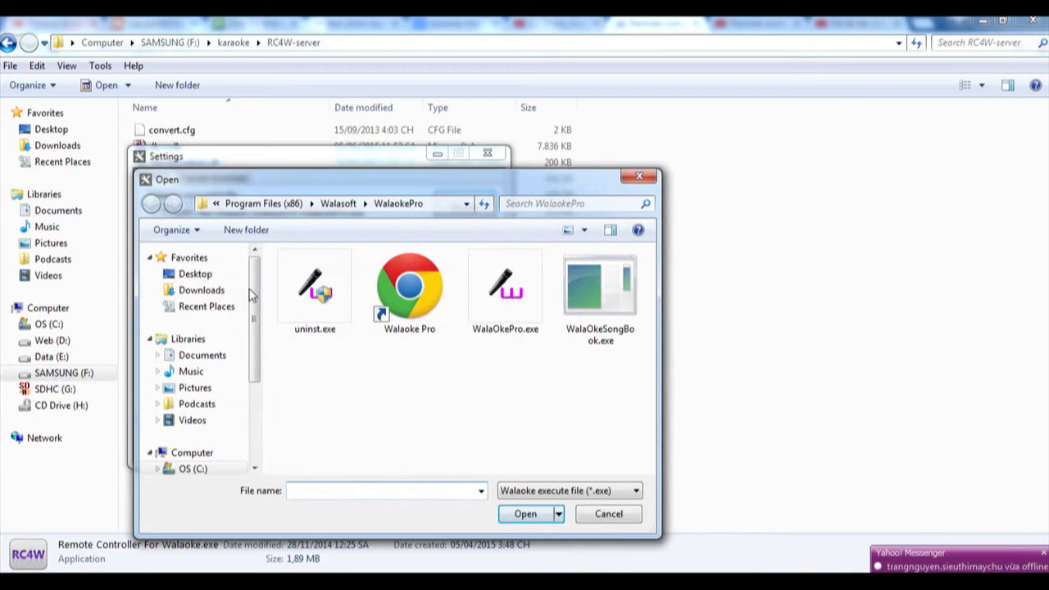
pyautogui.scroll(-2, 262, 288)
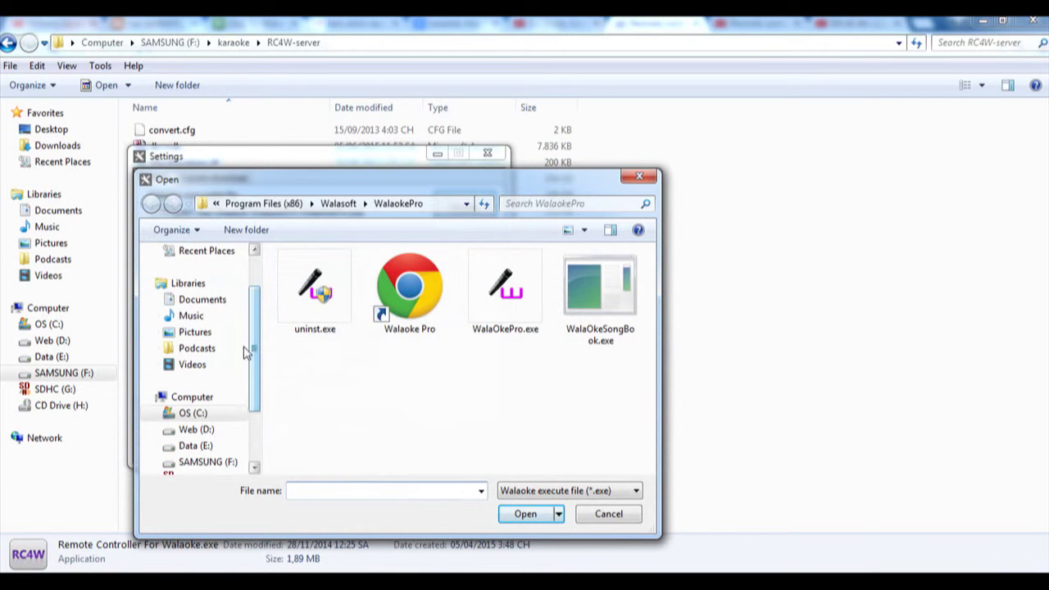
pyautogui.click(193, 414)
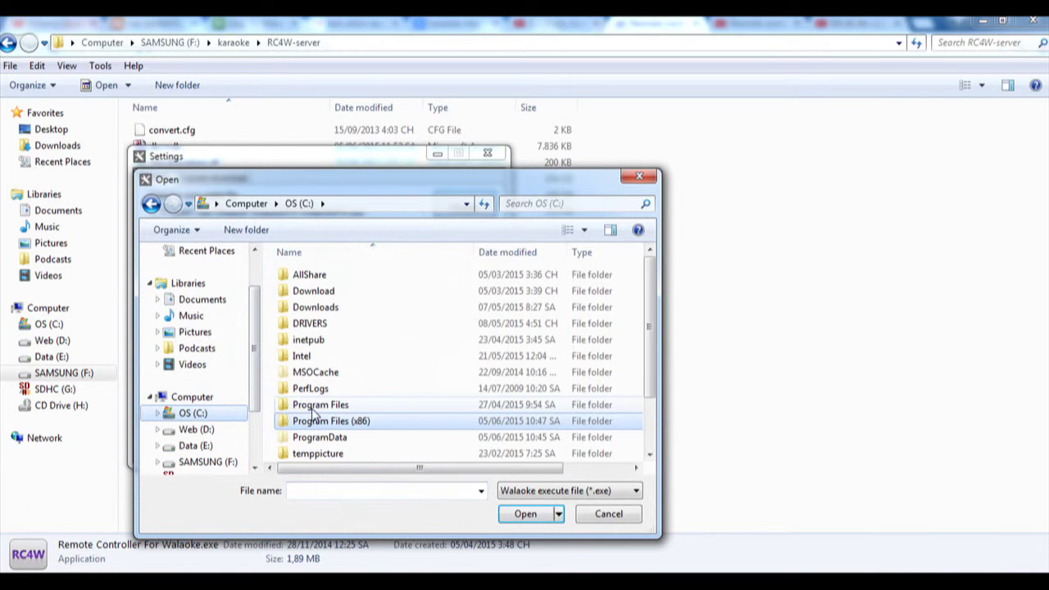
pyautogui.doubleClick(315, 421)
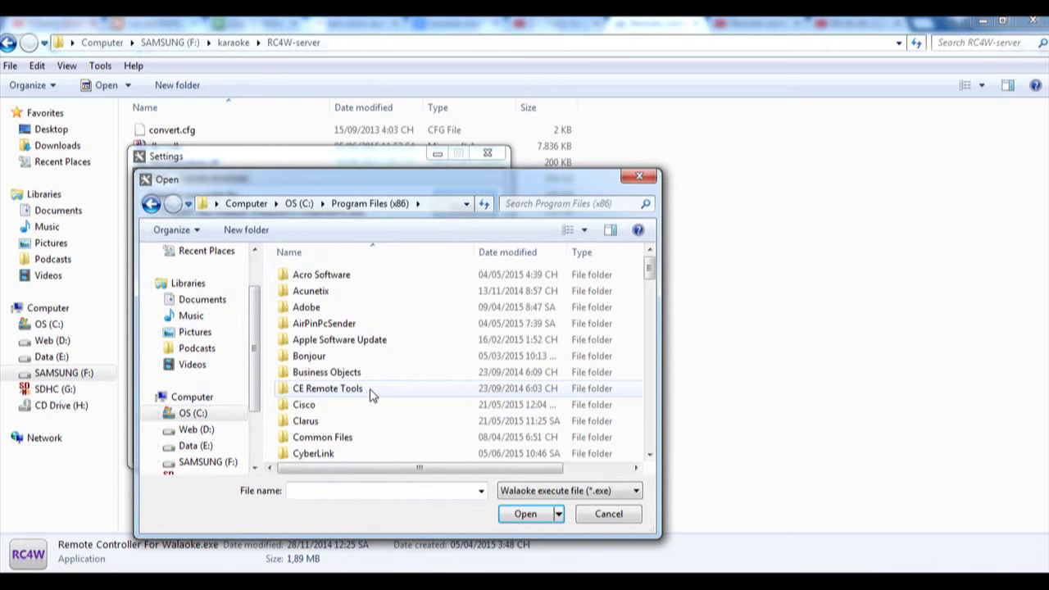
pyautogui.scroll(-2, 368, 394)
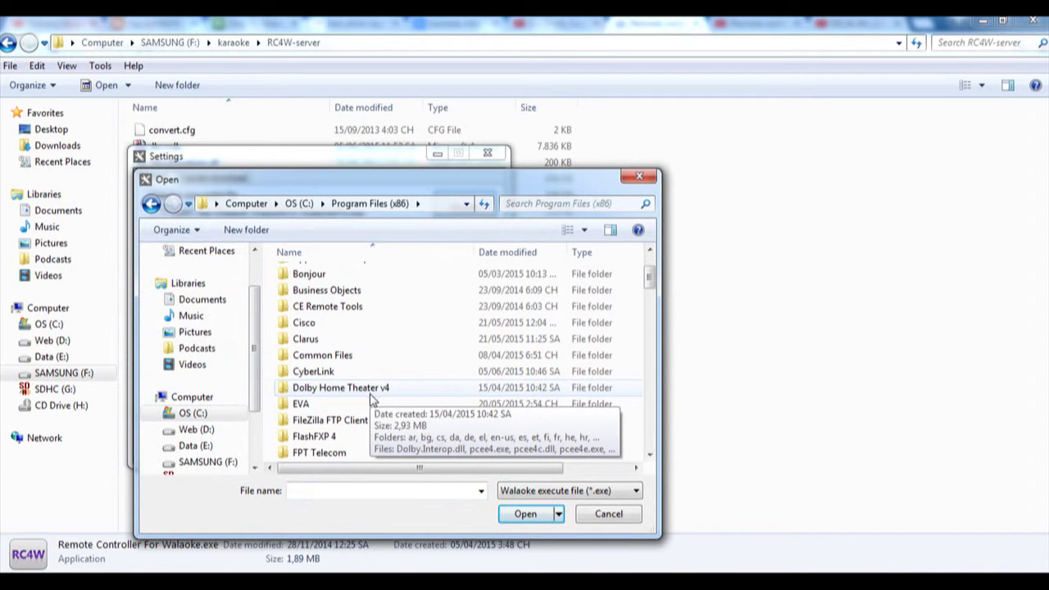
pyautogui.scroll(-5, 371, 399)
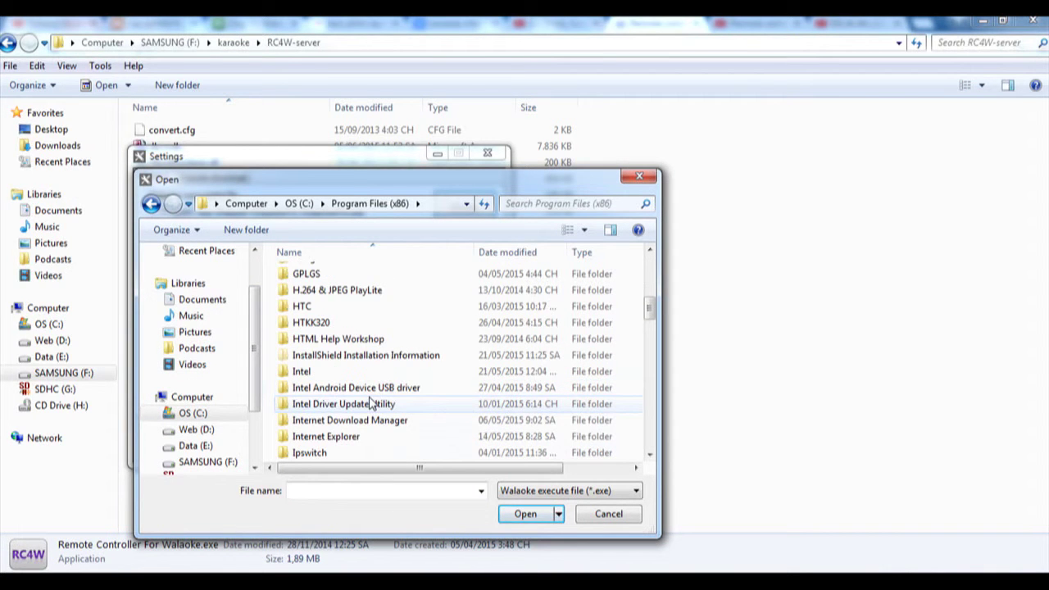
pyautogui.scroll(-2, 370, 402)
pyautogui.scroll(-10, 369, 404)
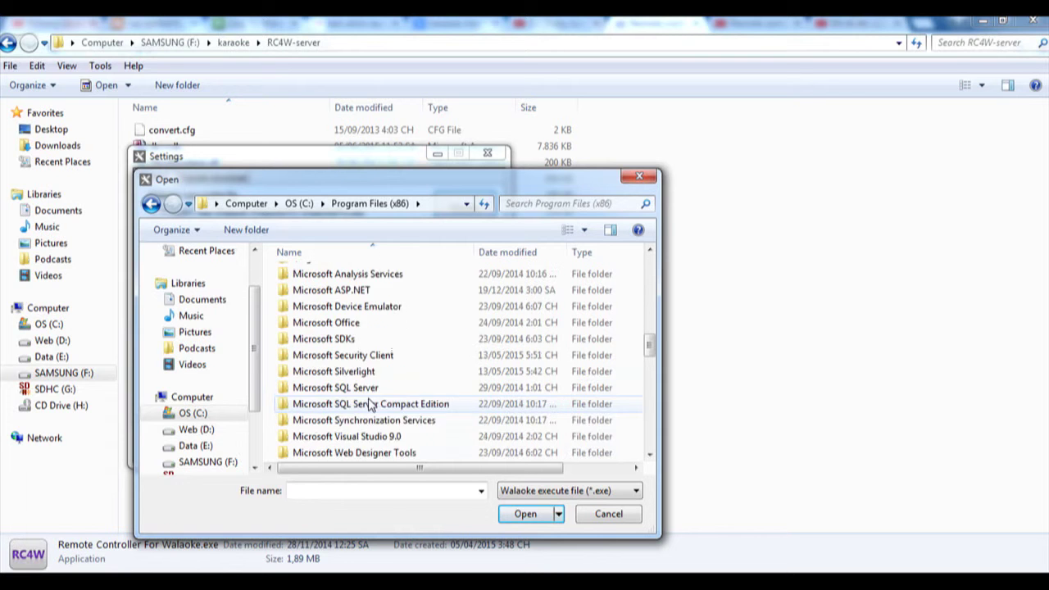
pyautogui.scroll(-3, 369, 404)
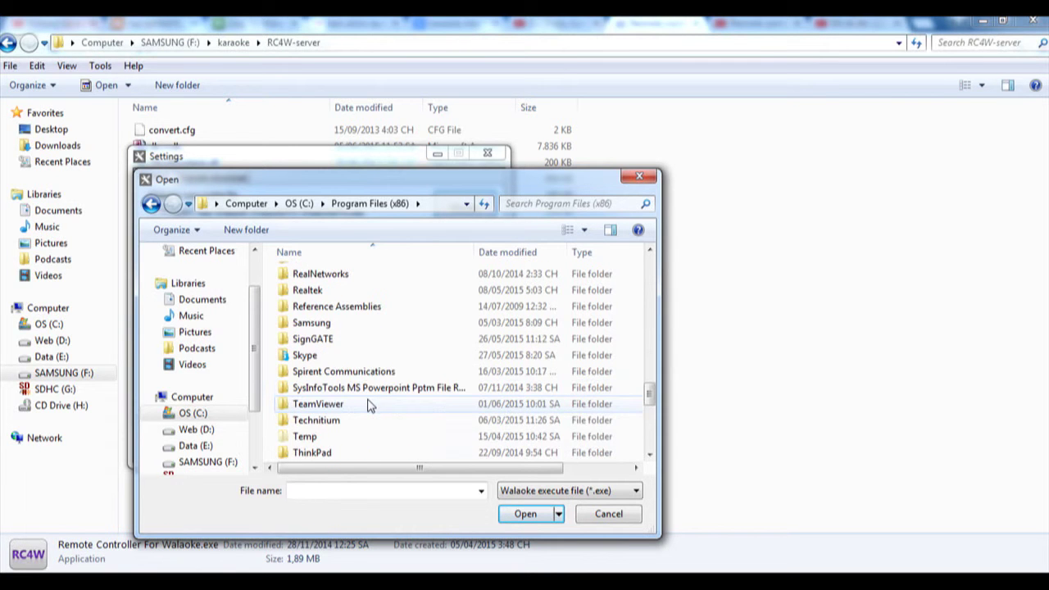
pyautogui.scroll(-3, 369, 404)
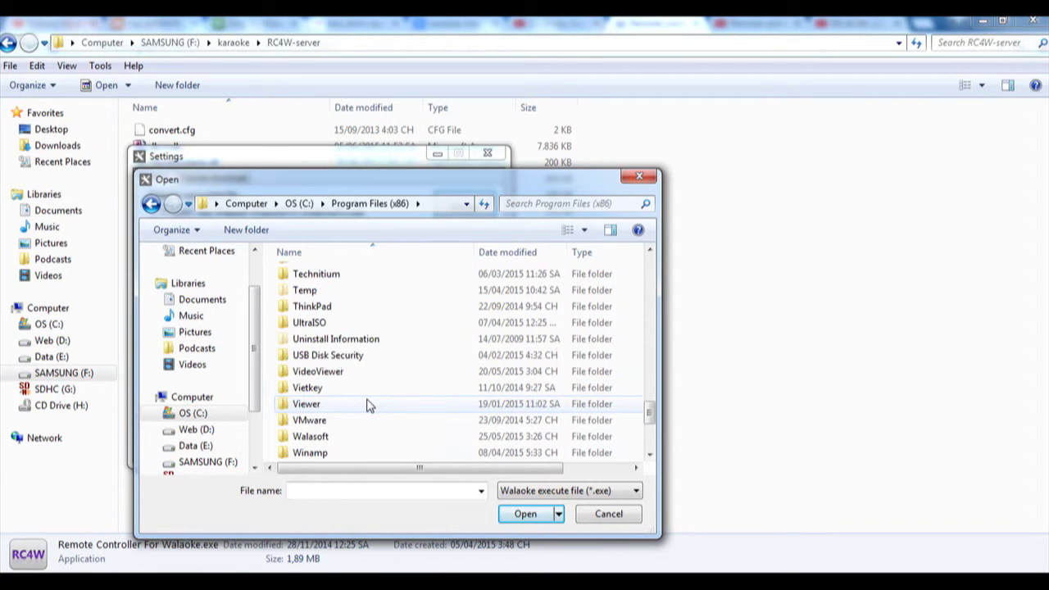
pyautogui.doubleClick(325, 440)
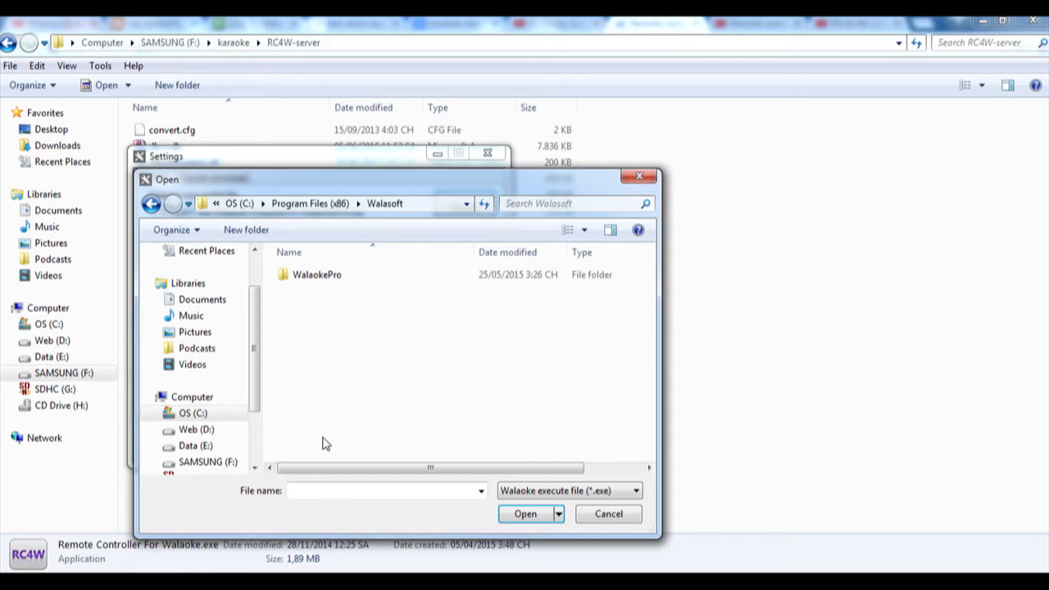
pyautogui.doubleClick(313, 275)
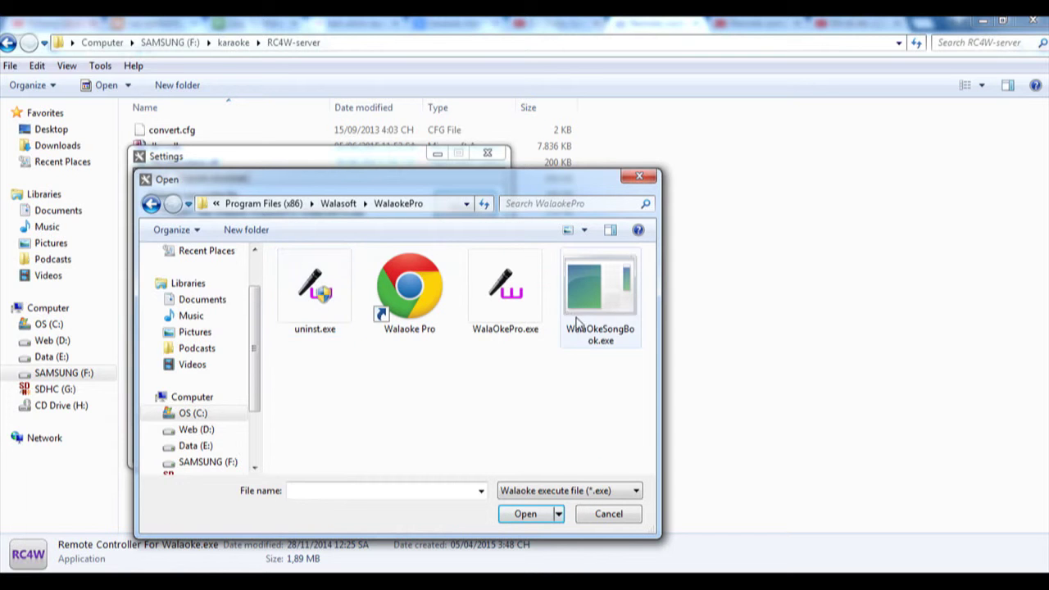
pyautogui.click(507, 299)
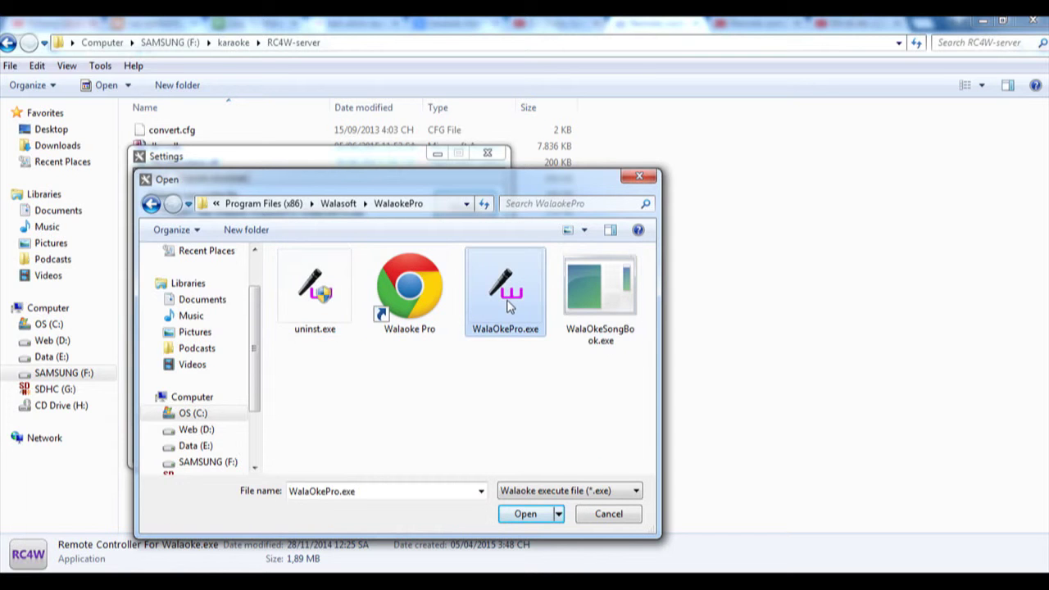
pyautogui.click(501, 508)
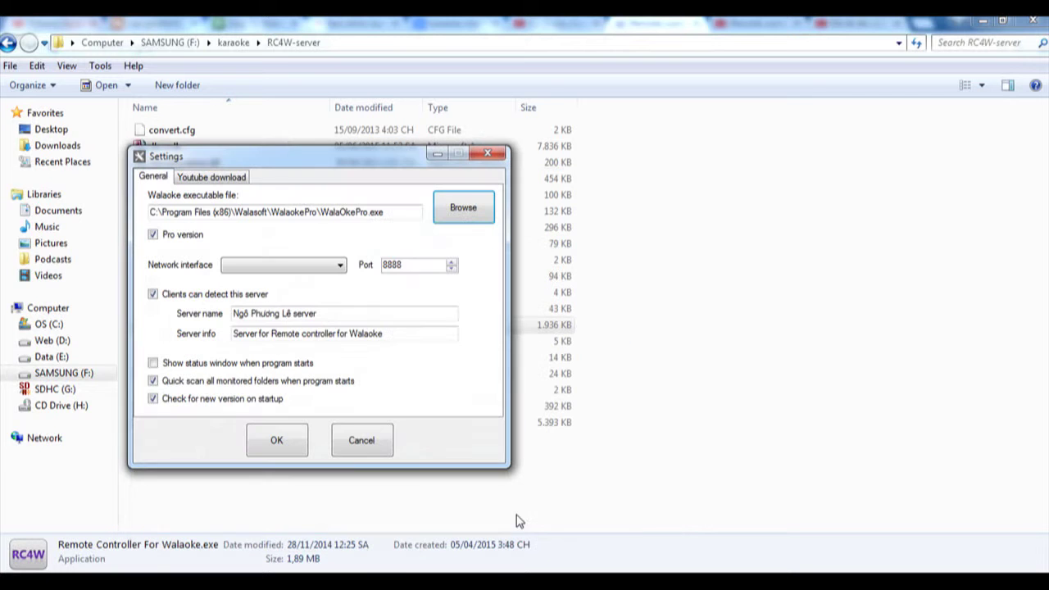
# Step: Set the network interface to 192.168.1.12 and replace the server name with ICTGROUP
pyautogui.click(340, 266)
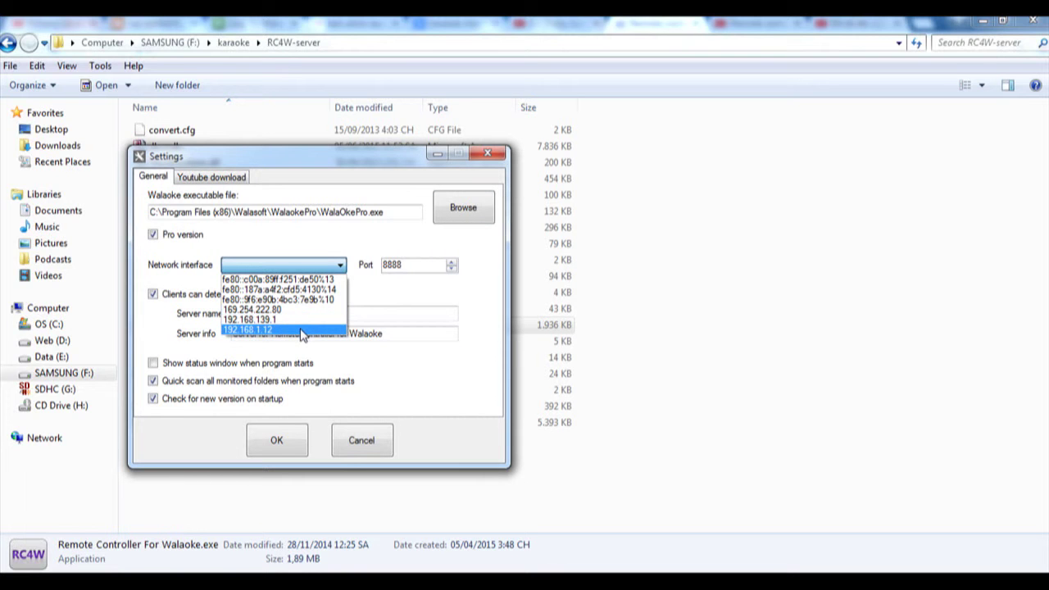
pyautogui.click(302, 332)
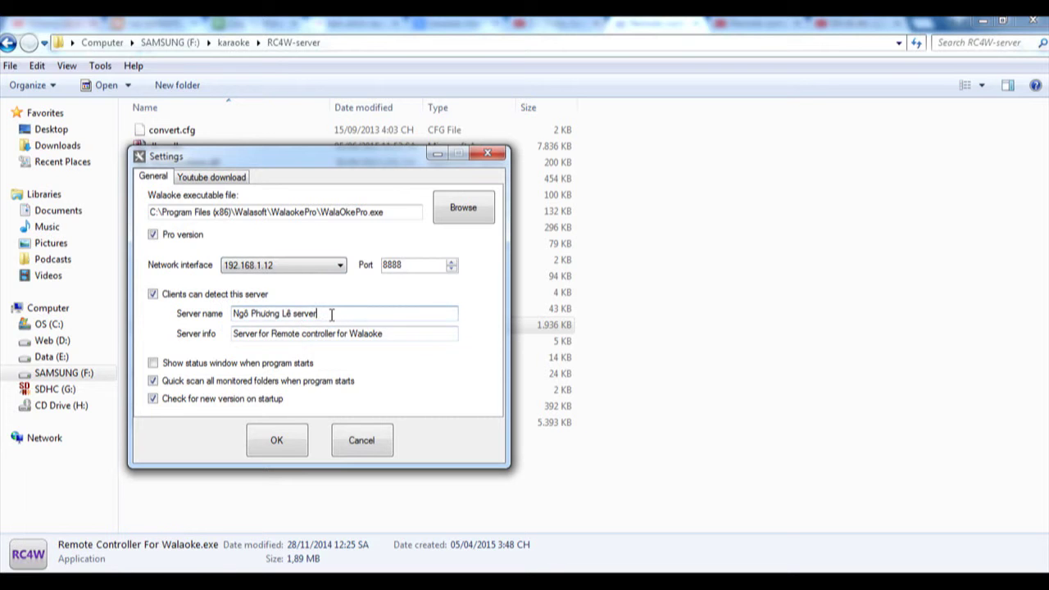
pyautogui.moveTo(331, 314); pyautogui.dragTo(239, 315)
pyautogui.press('BackSpace')
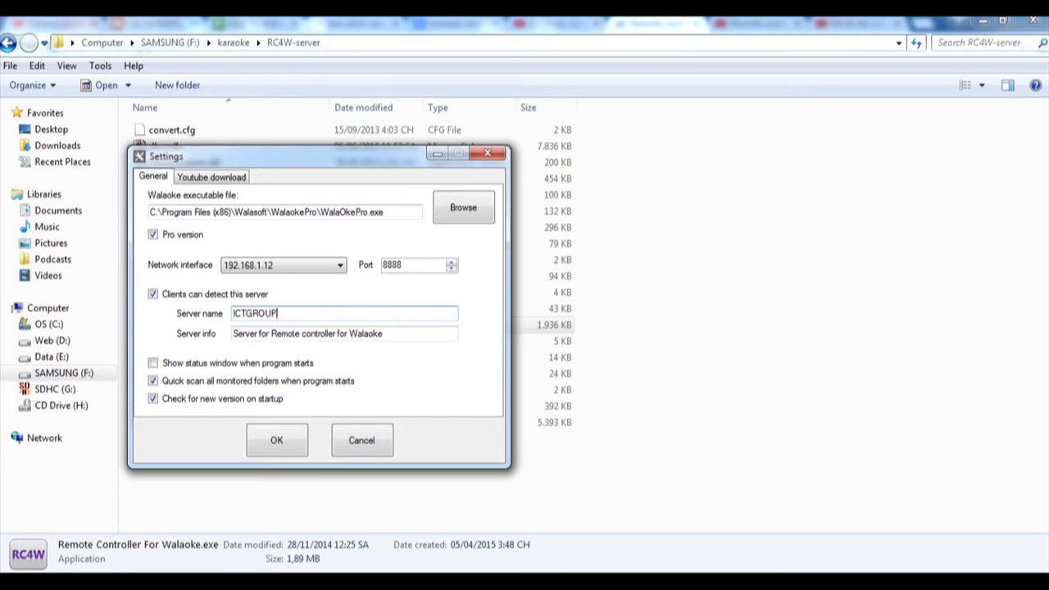
# Step: Set the YouTube download video quality to 720p
pyautogui.click(219, 180)
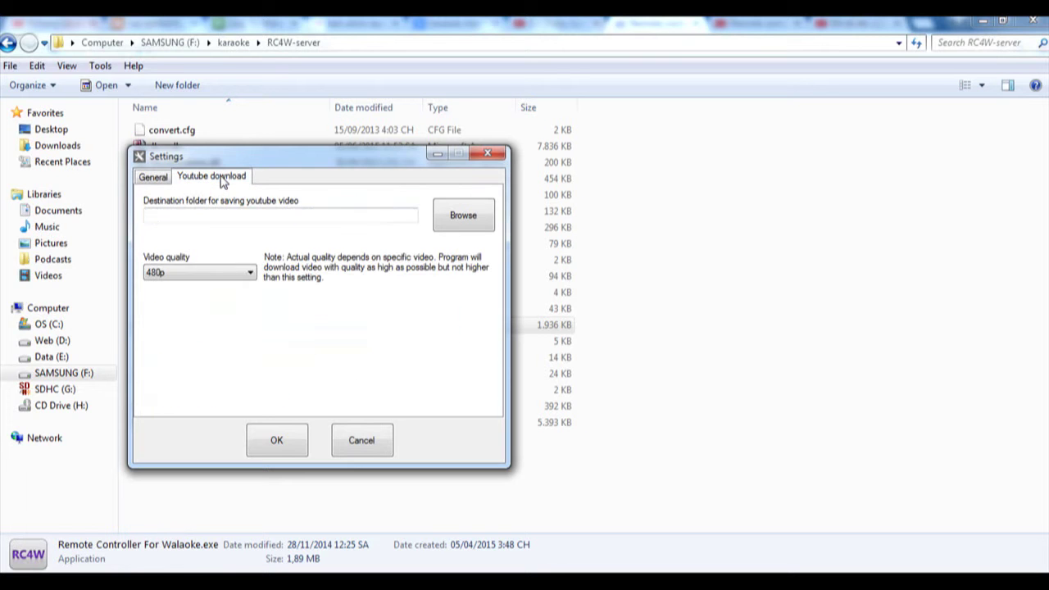
pyautogui.click(250, 273)
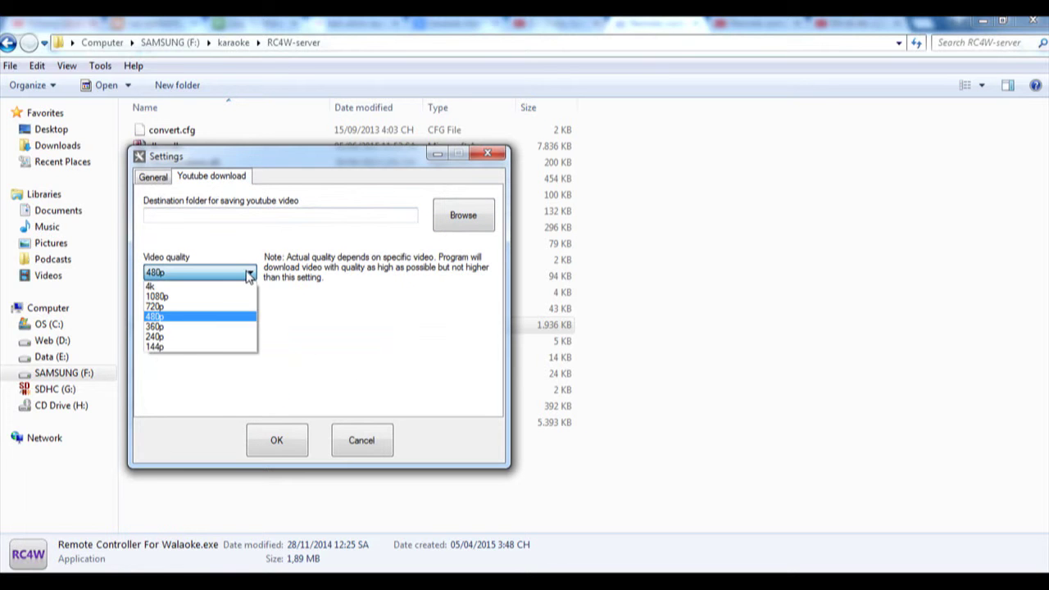
pyautogui.click(206, 296)
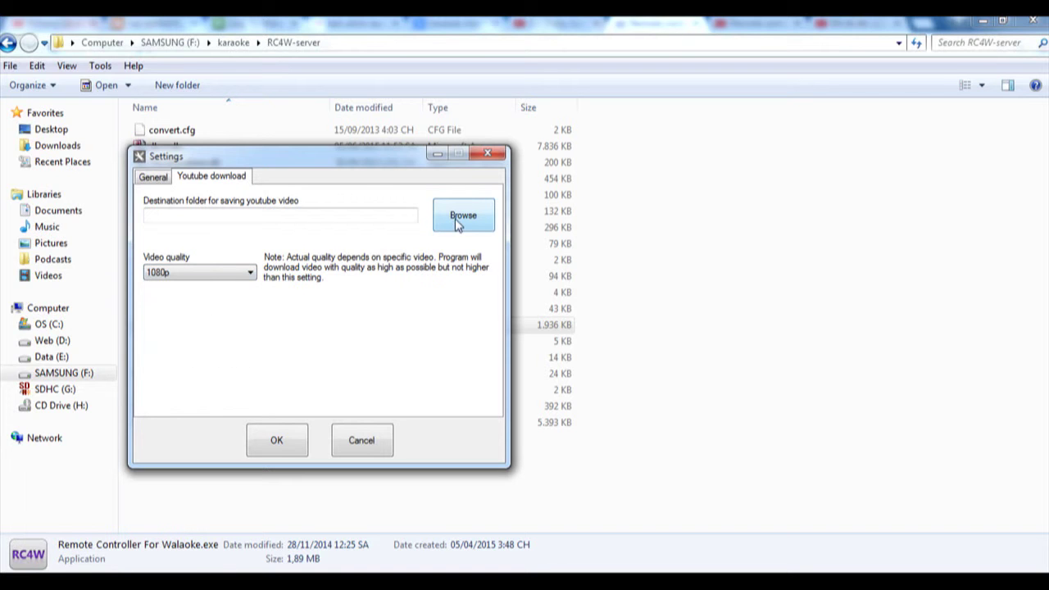
pyautogui.click(250, 278)
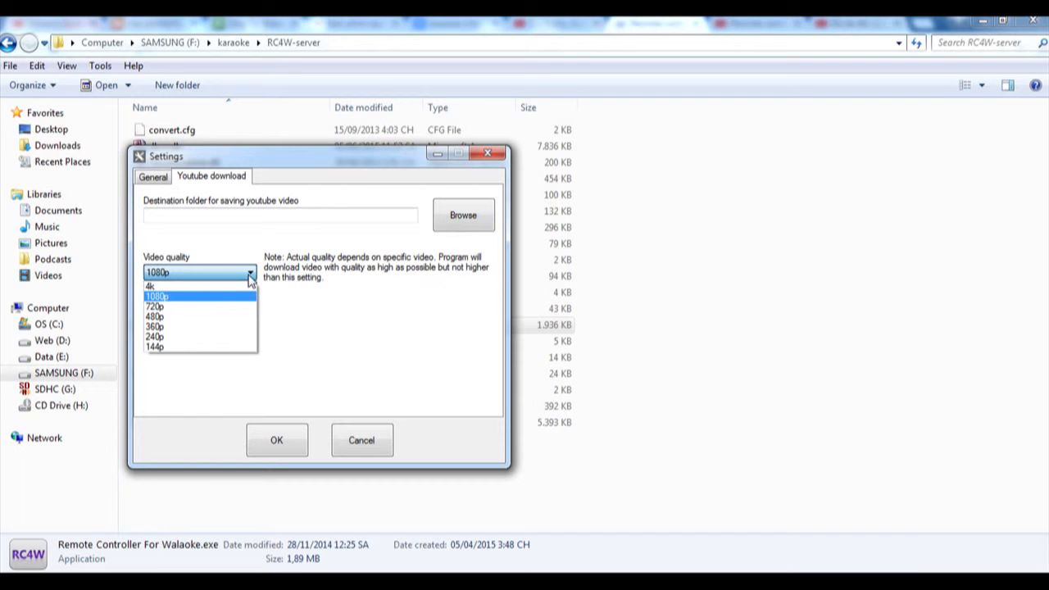
pyautogui.click(220, 307)
# Step: Choose the youtube folder inside karaoke on the SAMSUNG (F:) drive as the destination for saved YouTube videos
pyautogui.click(463, 215)
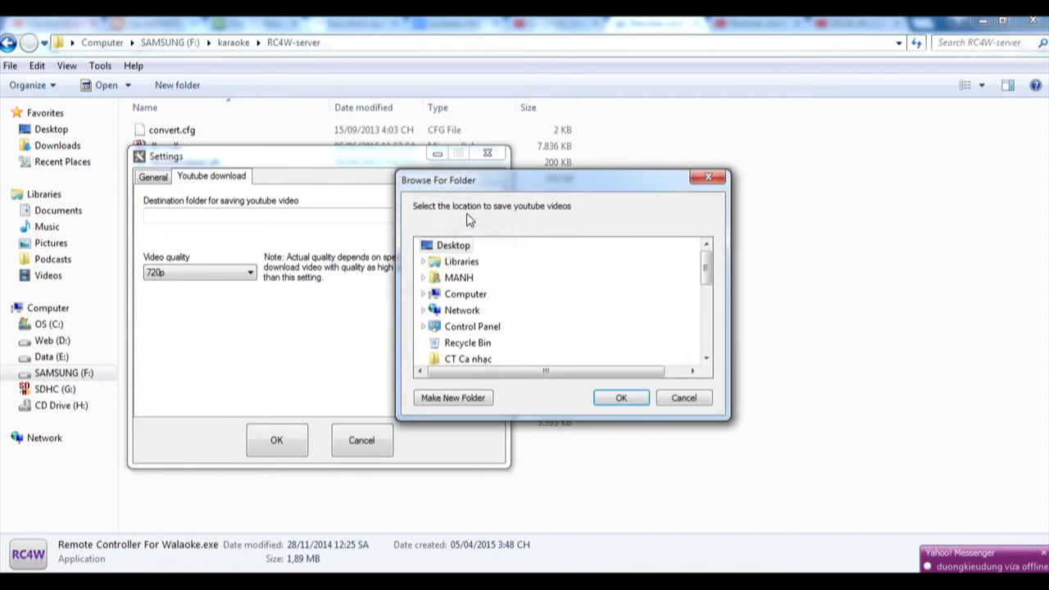
pyautogui.moveTo(709, 282)
pyautogui.mouseDown()
pyautogui.moveTo(697, 332)
pyautogui.moveTo(700, 295)
pyautogui.mouseUp()
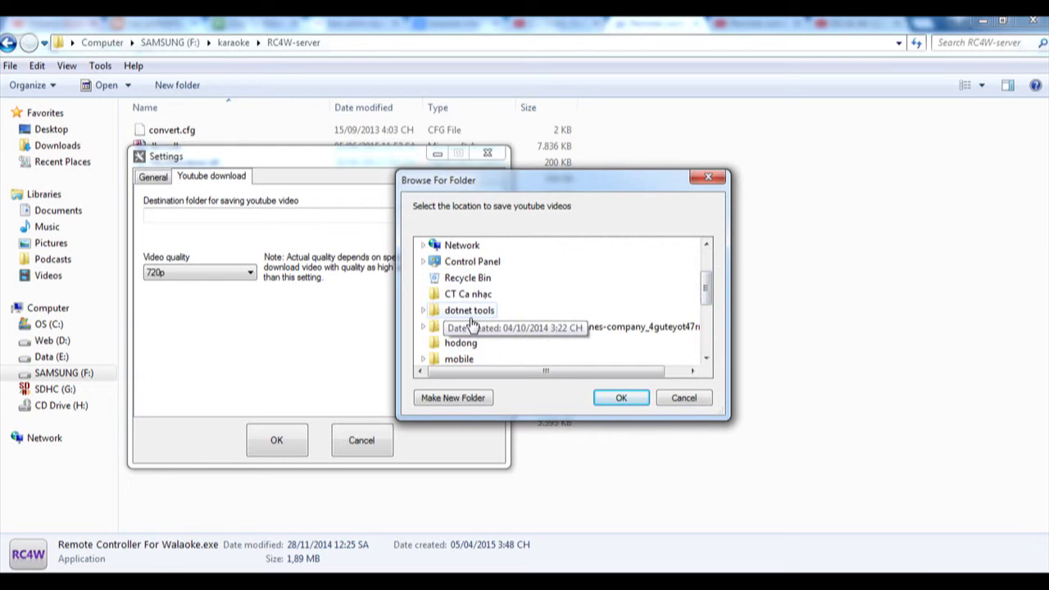
pyautogui.moveTo(707, 291); pyautogui.dragTo(706, 284)
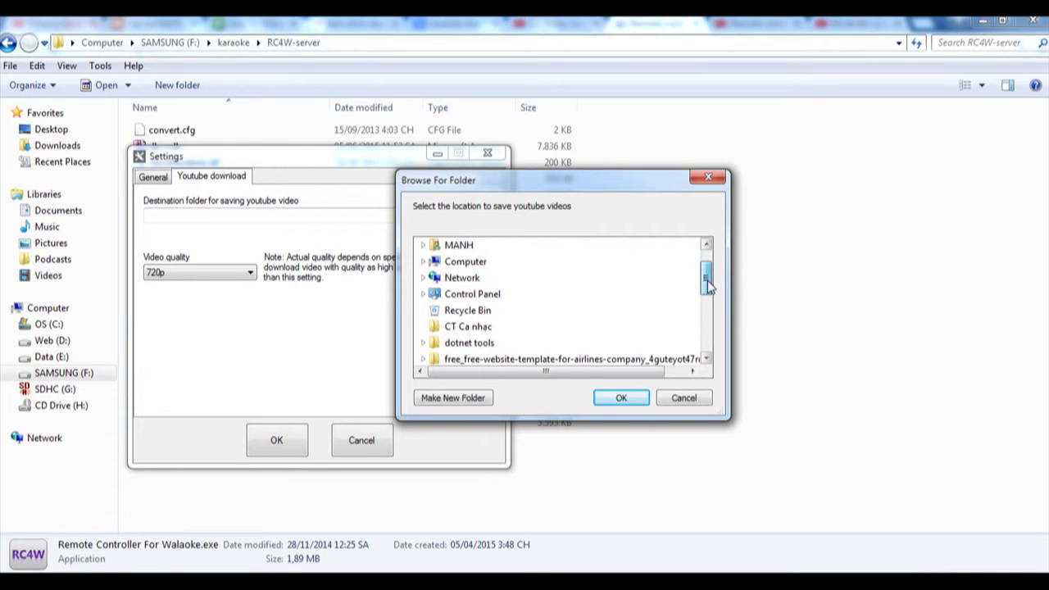
pyautogui.click(423, 262)
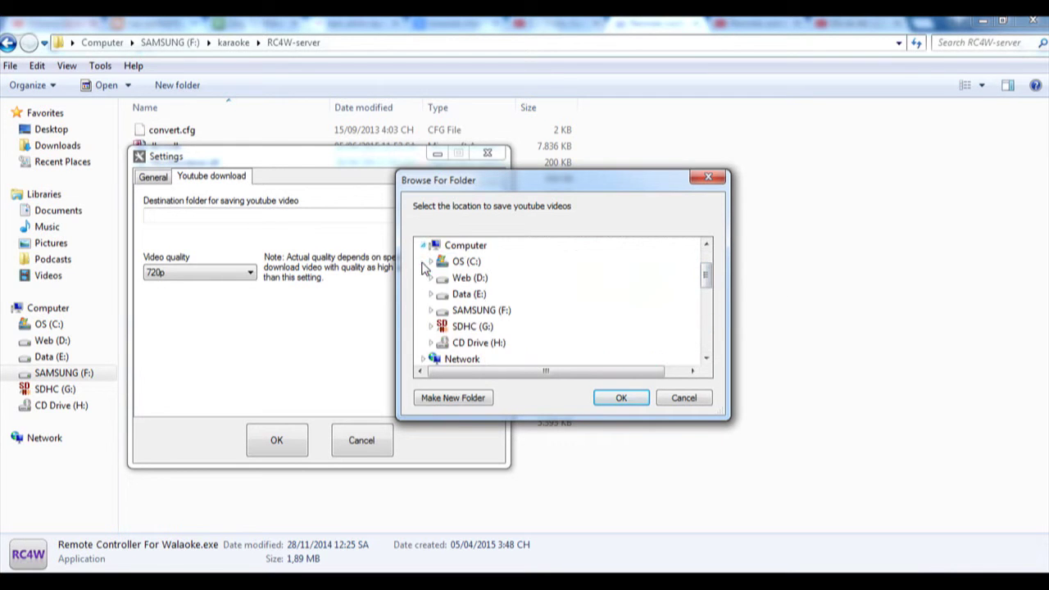
pyautogui.click(431, 309)
pyautogui.scroll(-1, 545, 345)
pyautogui.scroll(1, 545, 345)
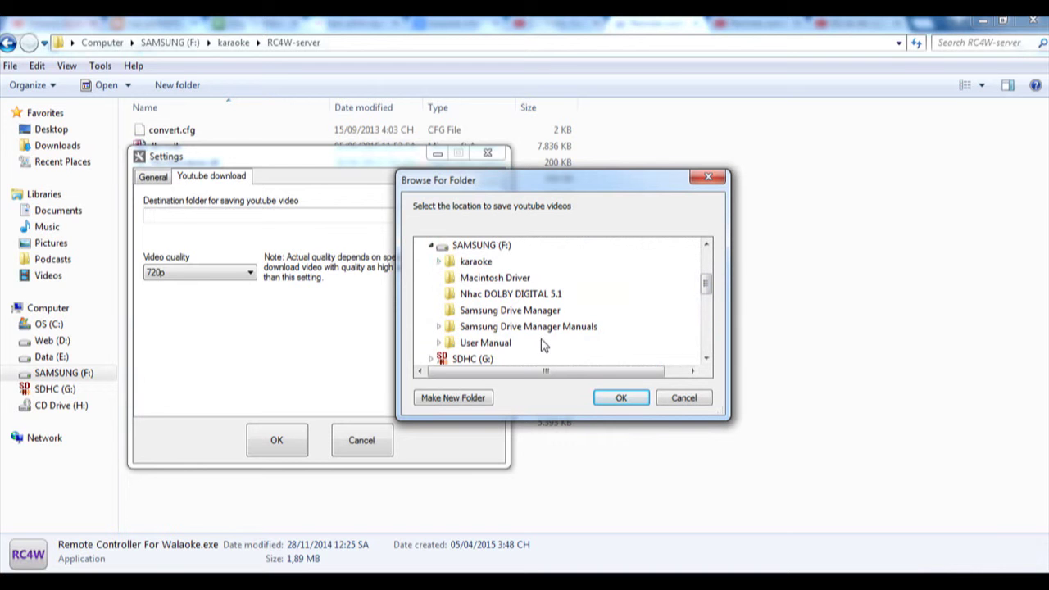
pyautogui.click(438, 263)
pyautogui.scroll(-4, 580, 336)
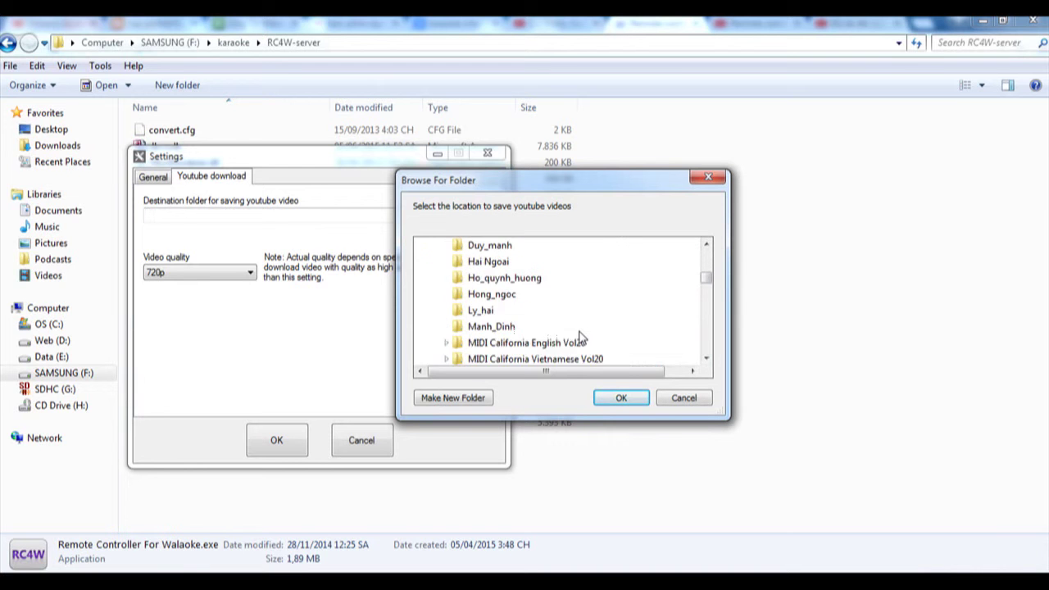
pyautogui.scroll(-2, 580, 336)
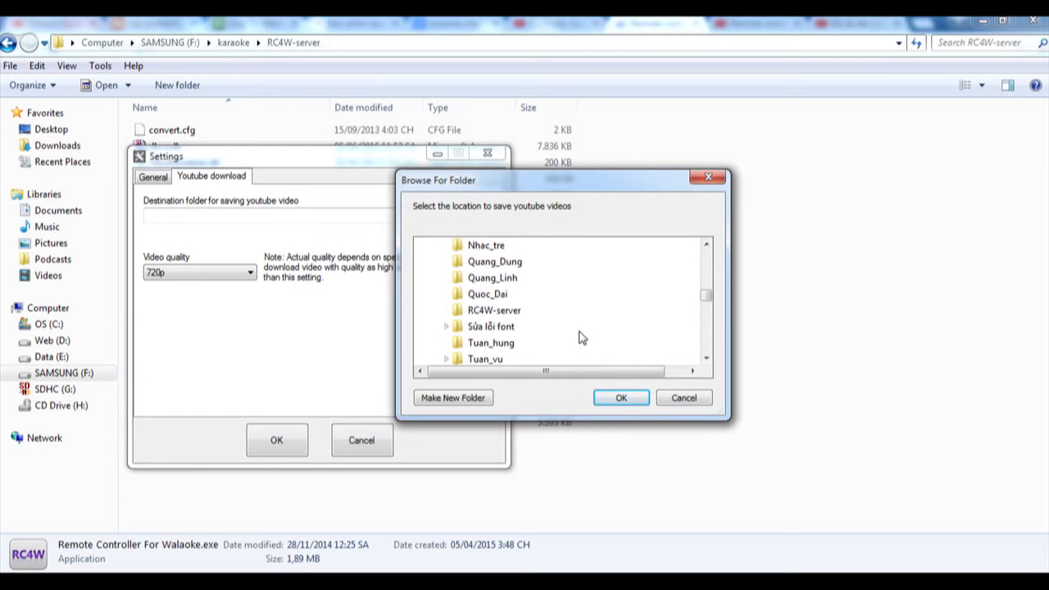
pyautogui.scroll(-3, 580, 336)
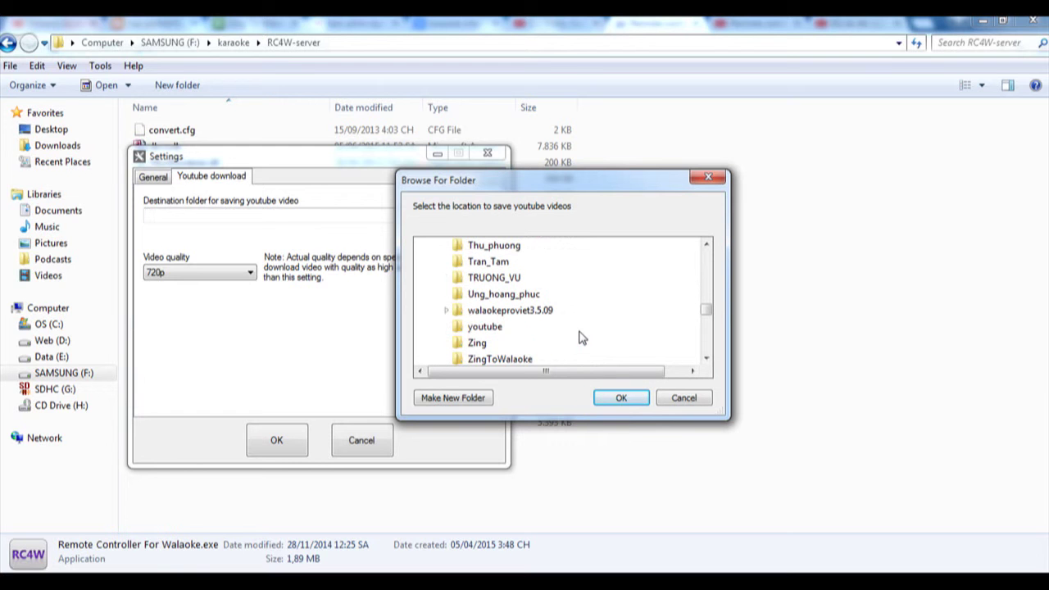
pyautogui.click(488, 327)
pyautogui.click(621, 398)
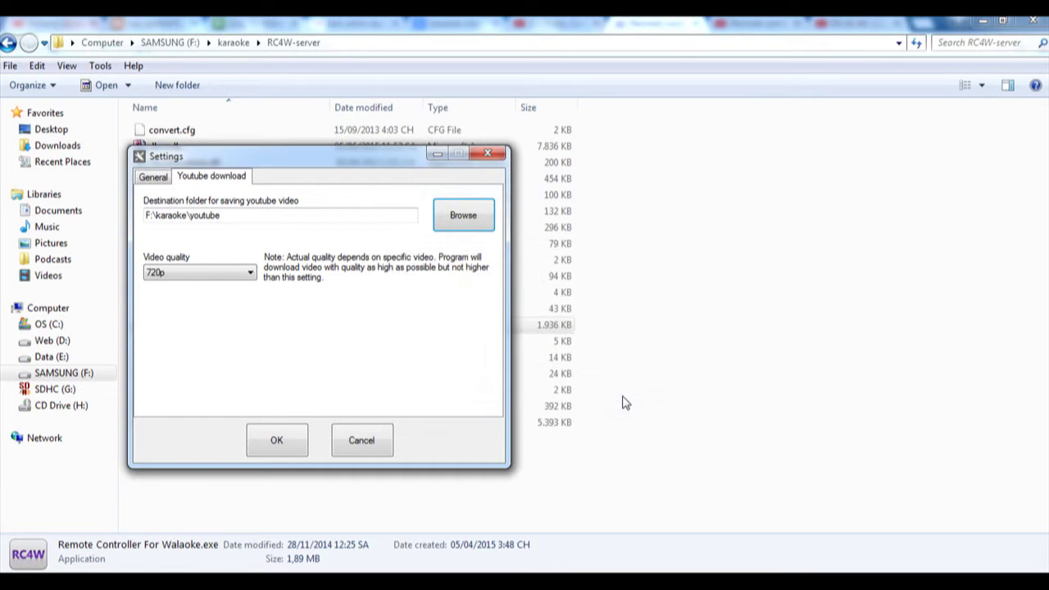
# Step: Save the server settings and allow Remote Controller For Walaoke through Windows Firewall on public networks
pyautogui.click(277, 441)
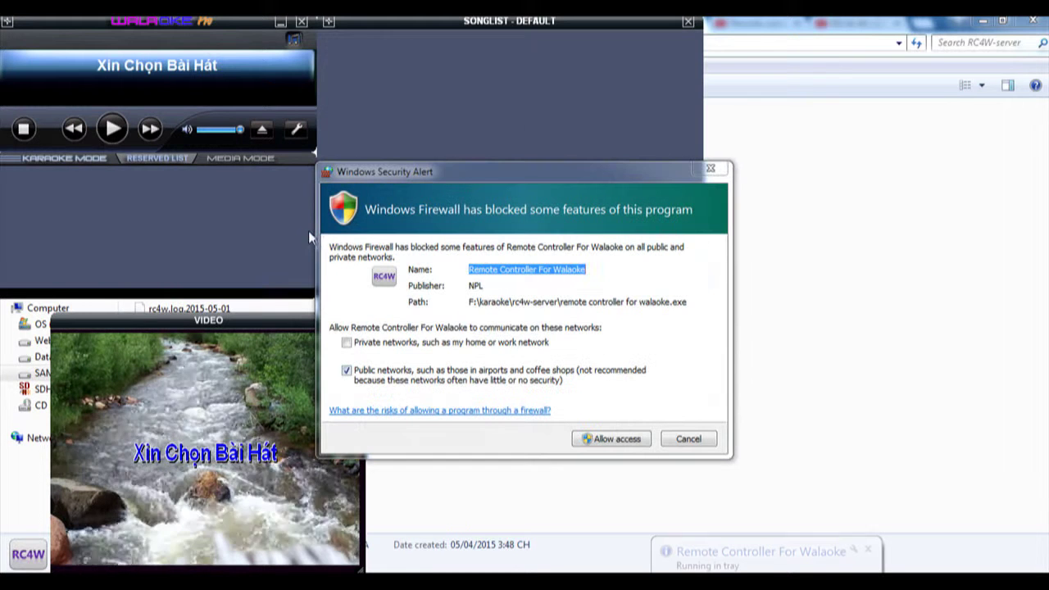
pyautogui.click(616, 440)
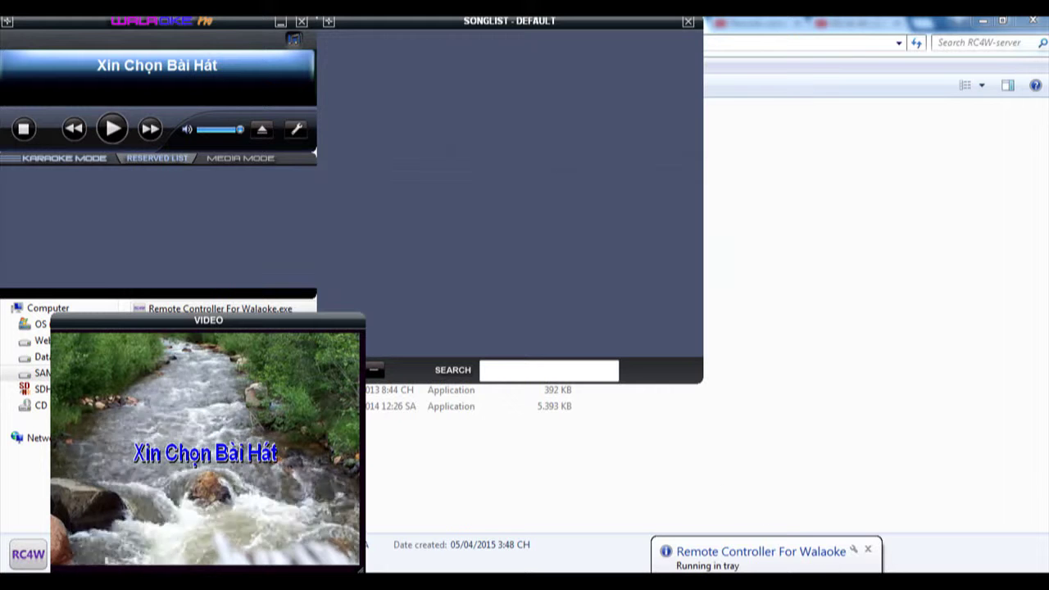
# Step: Clear Walaoke's entire song list and add the folder F:\karaoke\MIDI California Vietnamese Vol20 to it
pyautogui.click(376, 372)
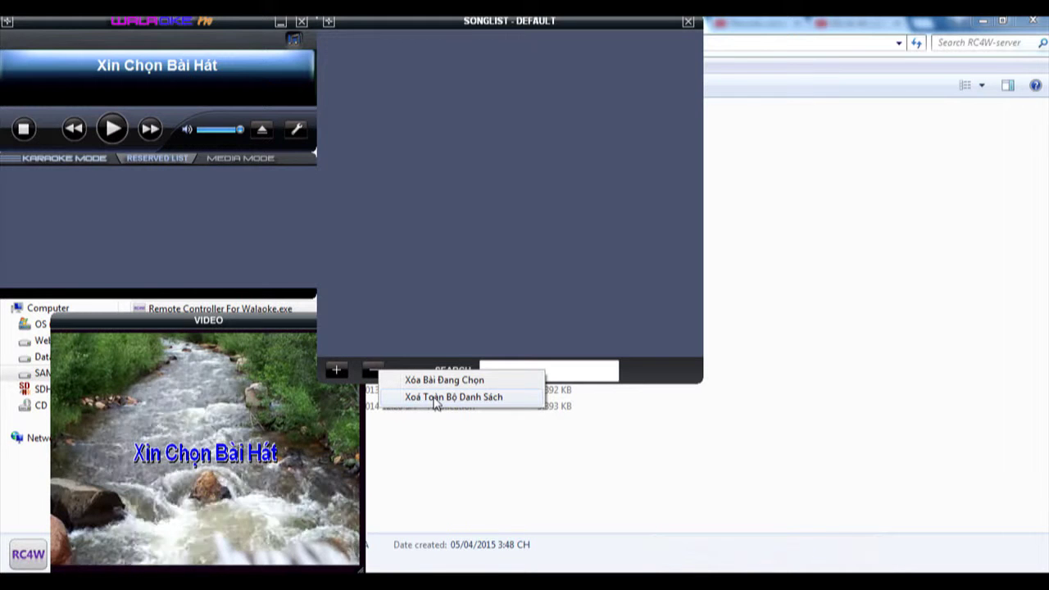
pyautogui.click(435, 399)
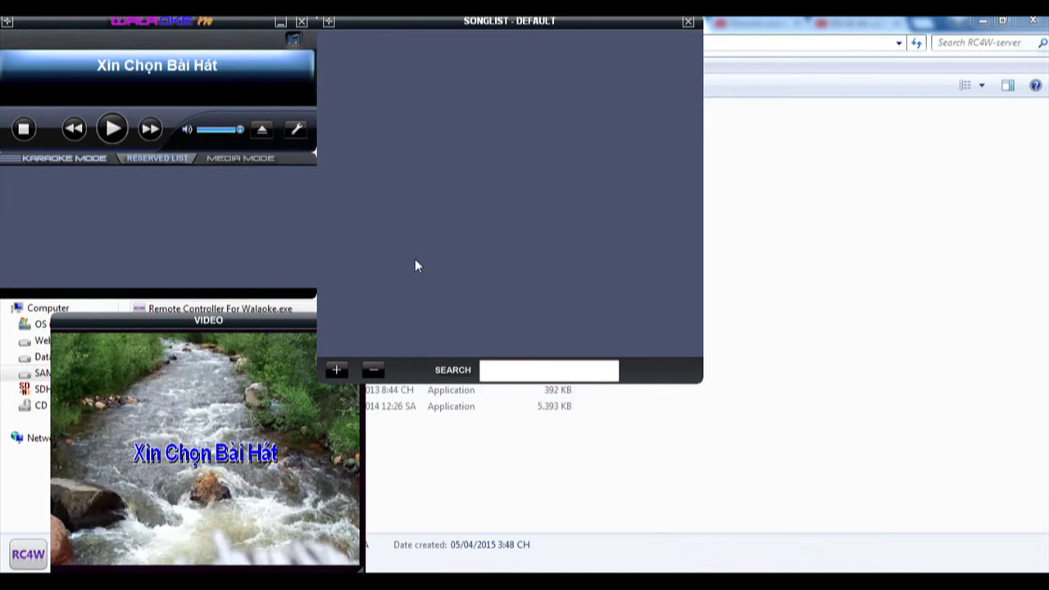
pyautogui.click(337, 371)
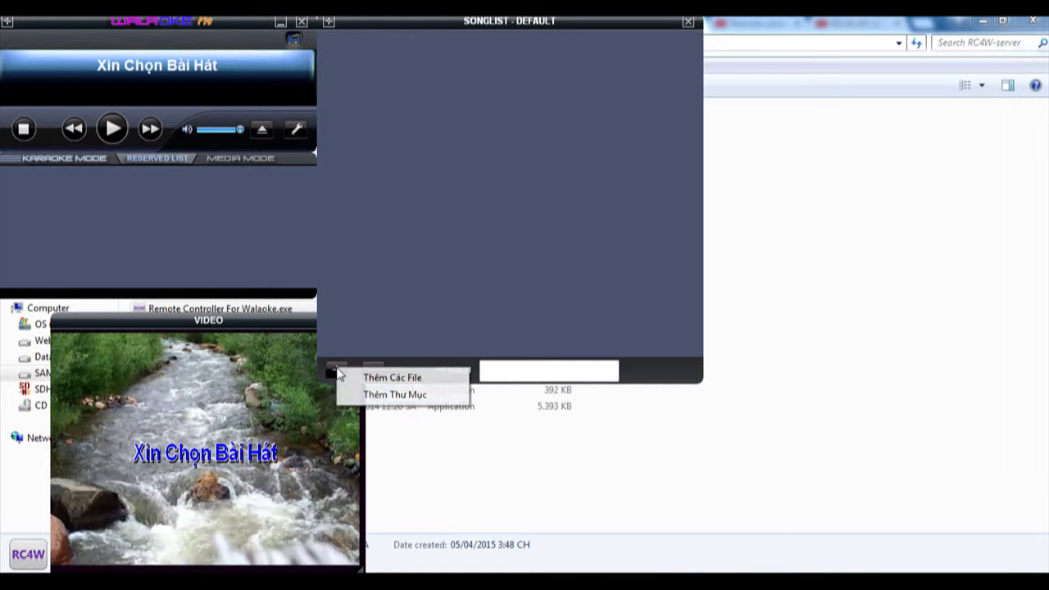
pyautogui.click(374, 395)
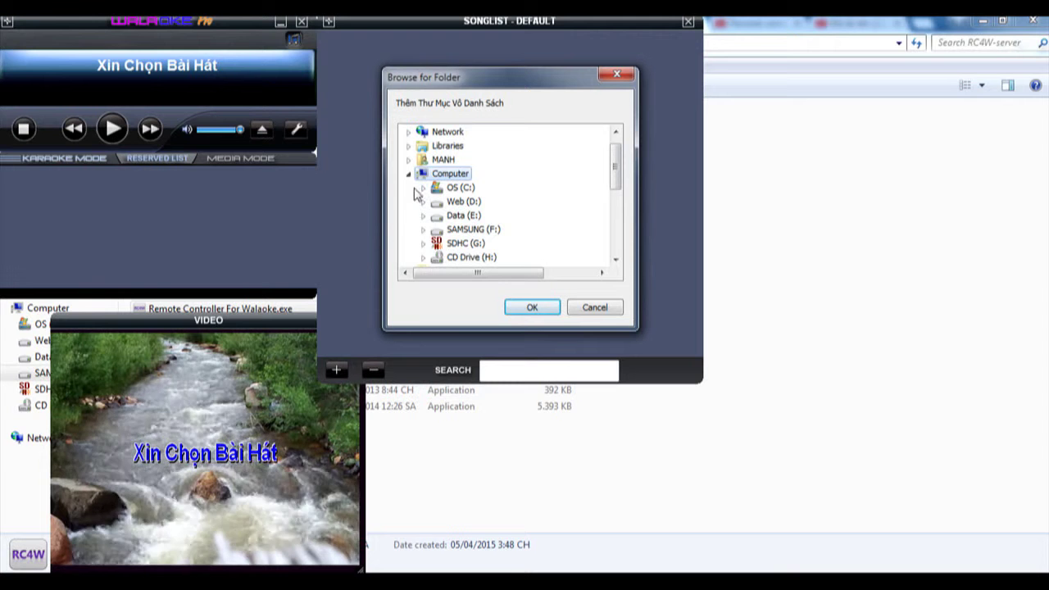
pyautogui.click(423, 231)
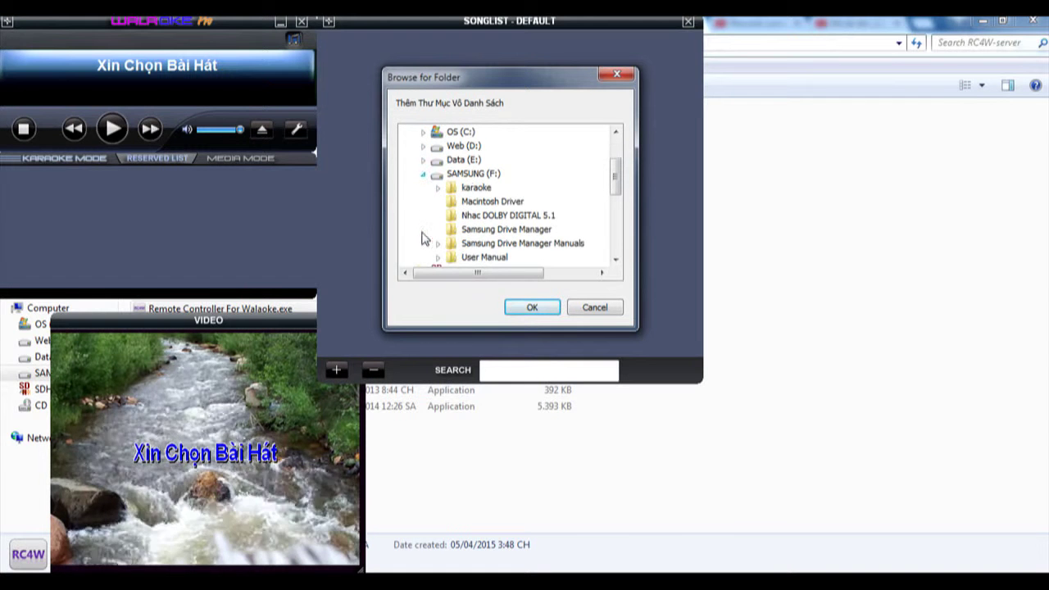
pyautogui.click(438, 188)
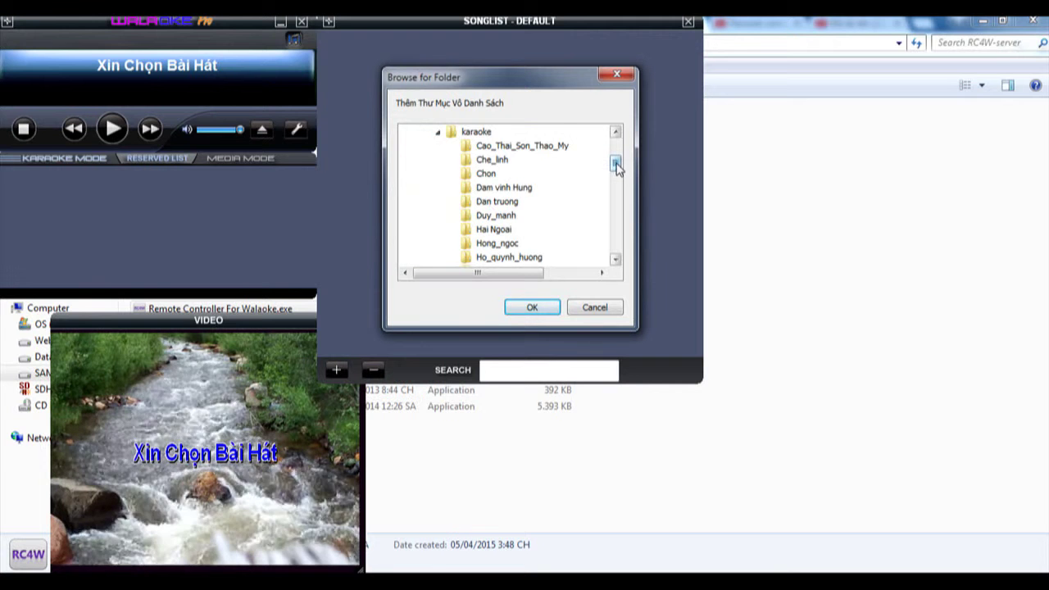
pyautogui.scroll(1, 616, 167)
pyautogui.moveTo(619, 166); pyautogui.dragTo(615, 175)
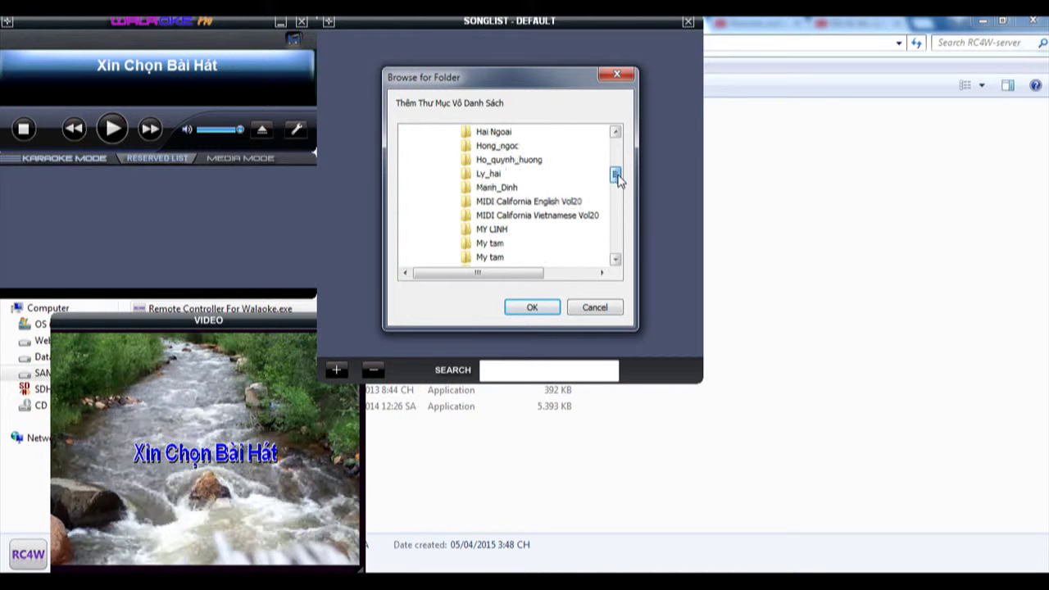
pyautogui.click(554, 217)
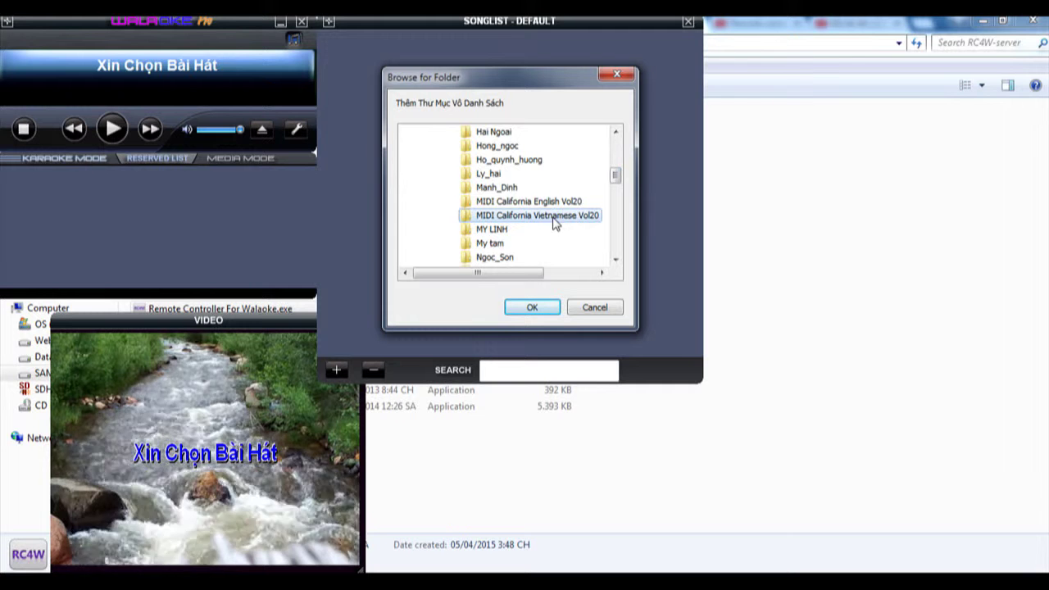
pyautogui.click(530, 310)
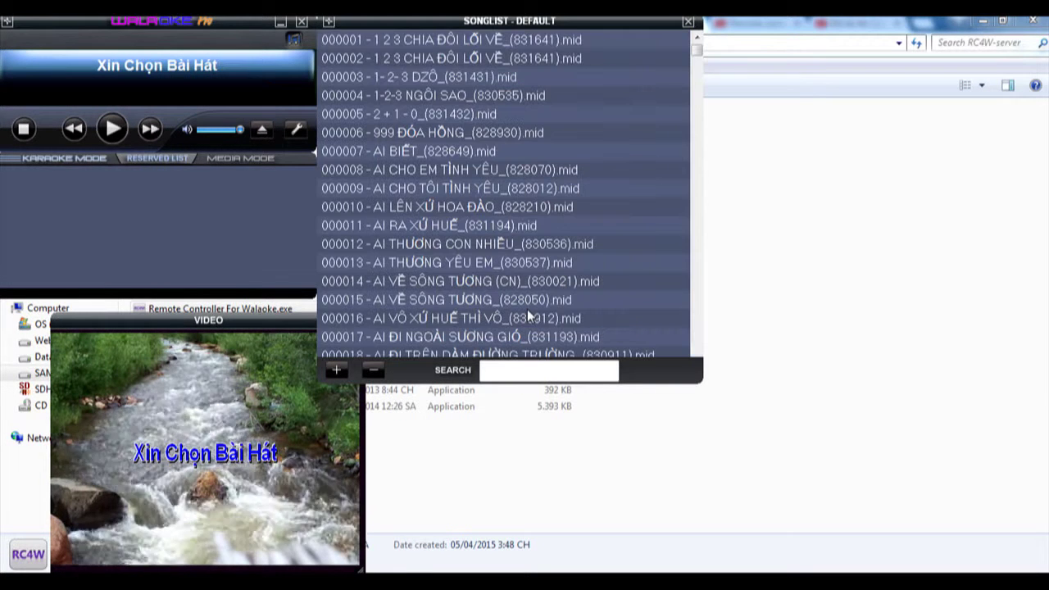
# Step: Play song 000009, AI CHO TÔI TÌNH YÊU, and move the song list and video windows away from the player
pyautogui.doubleClick(458, 189)
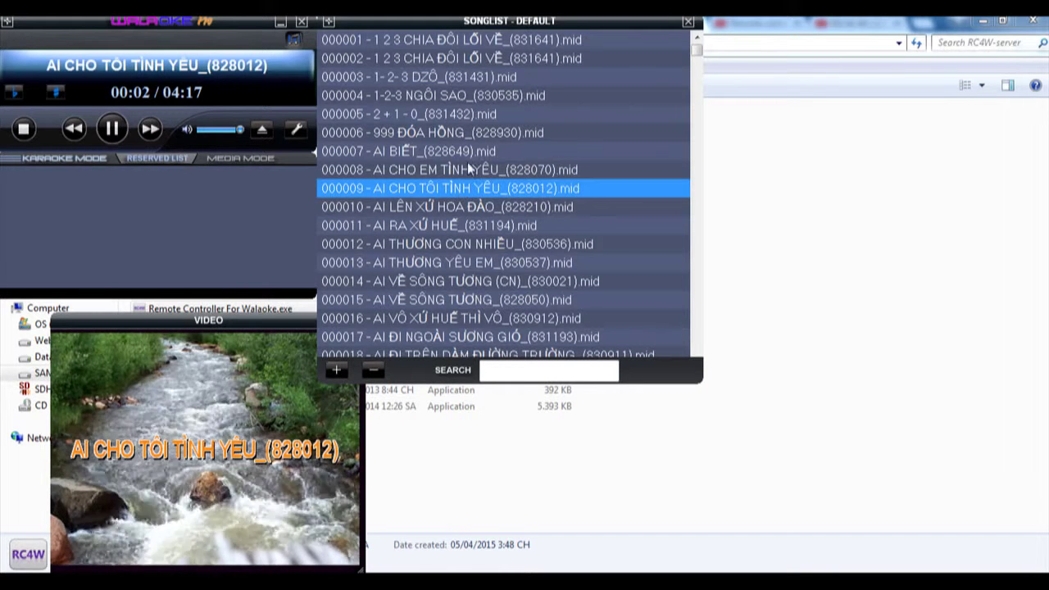
pyautogui.moveTo(559, 26); pyautogui.dragTo(690, 47)
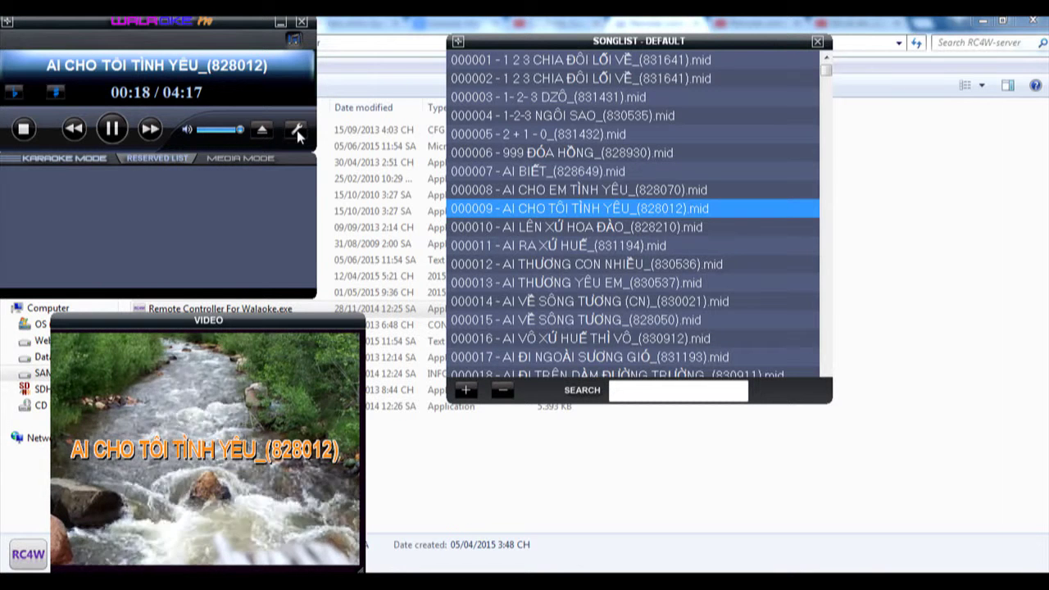
pyautogui.moveTo(303, 327); pyautogui.dragTo(908, 261)
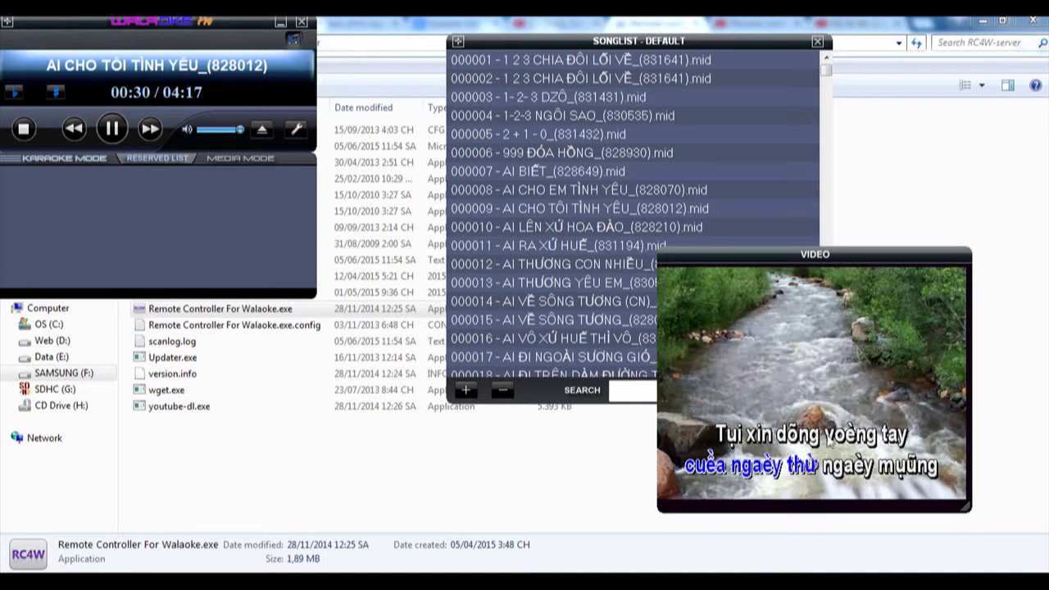
# Step: Open Walaoke's display settings and set the language code to Vietnamese
pyautogui.click(296, 130)
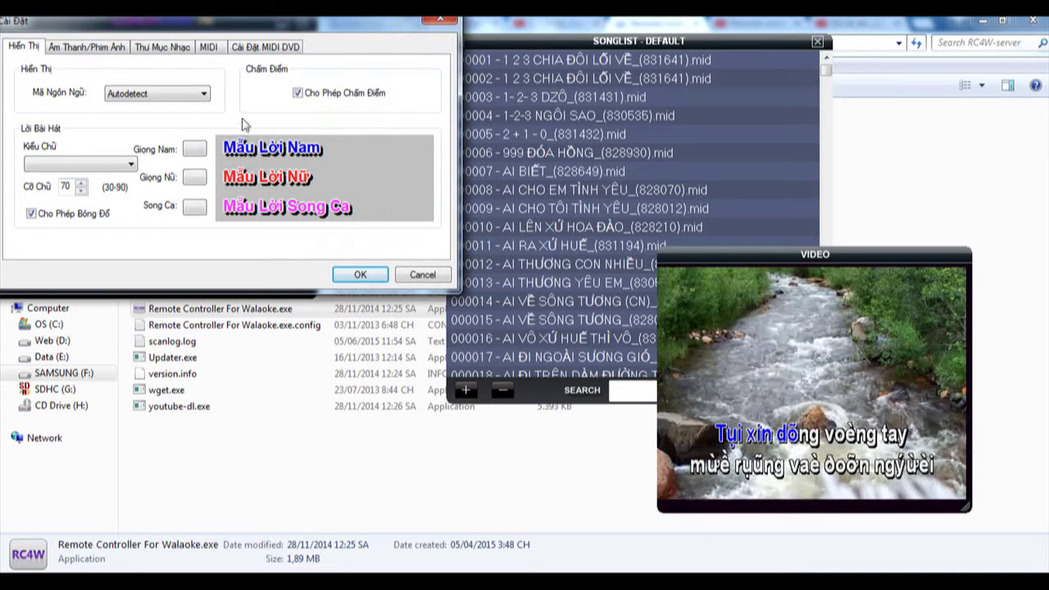
pyautogui.click(136, 95)
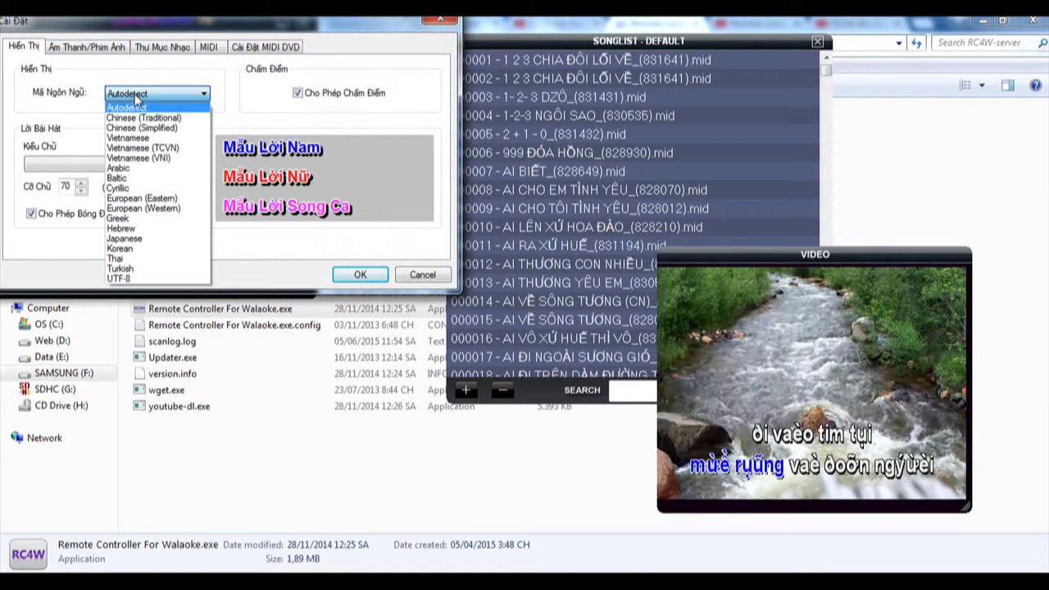
pyautogui.click(167, 158)
pyautogui.click(175, 97)
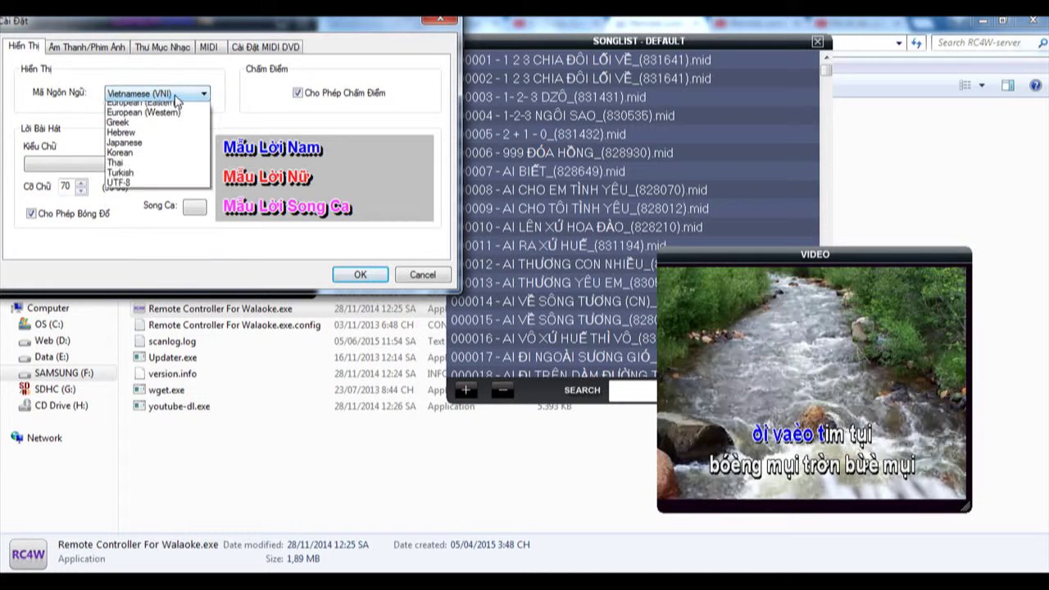
pyautogui.click(161, 143)
# Step: Set the lyrics font to Times New Roman and apply the display settings
pyautogui.click(131, 163)
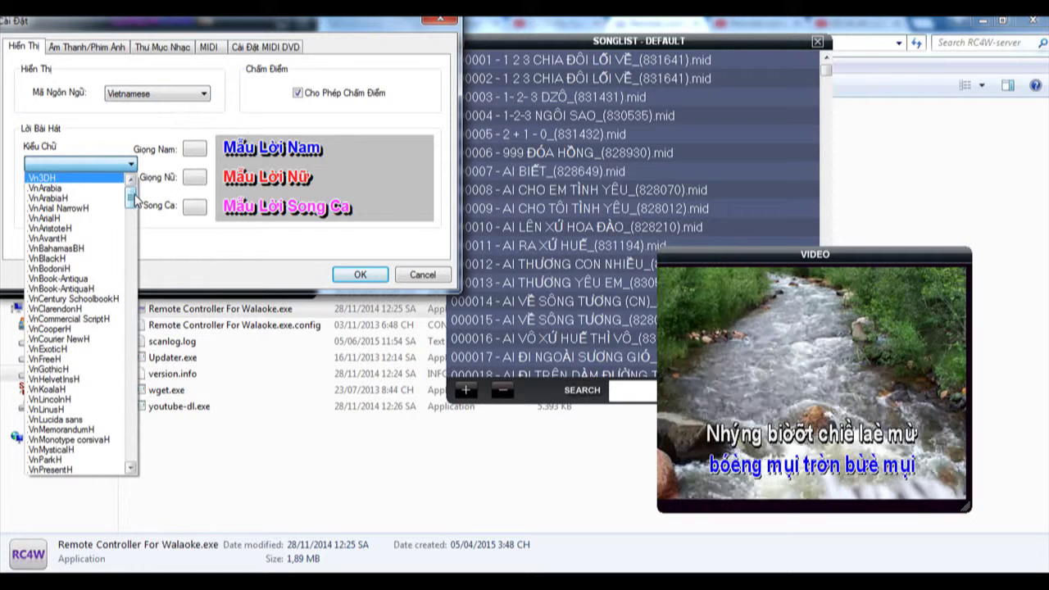
pyautogui.press('t')
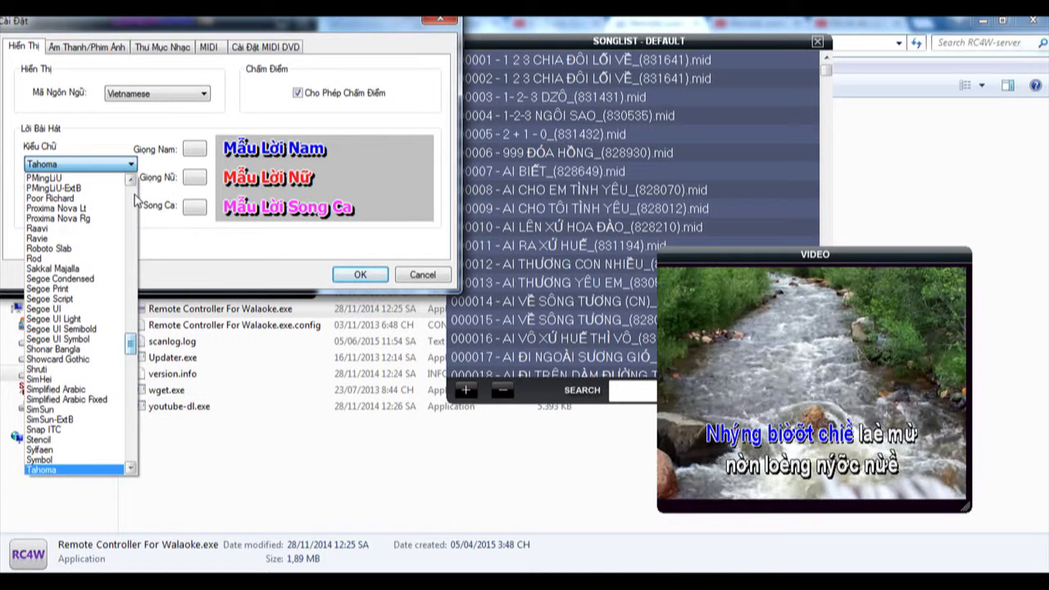
pyautogui.scroll(-2, 131, 352)
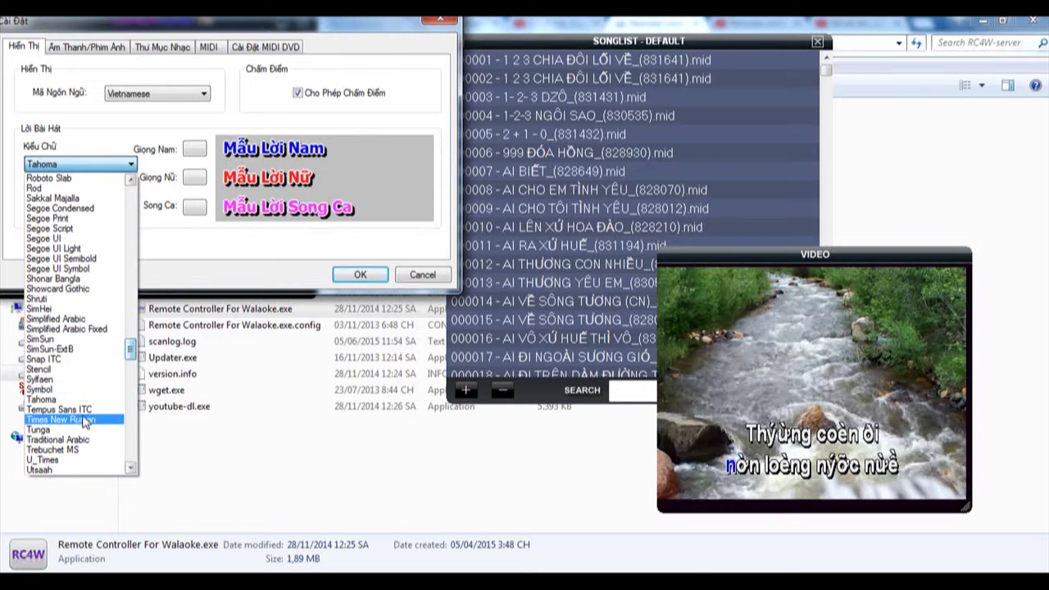
pyautogui.click(86, 422)
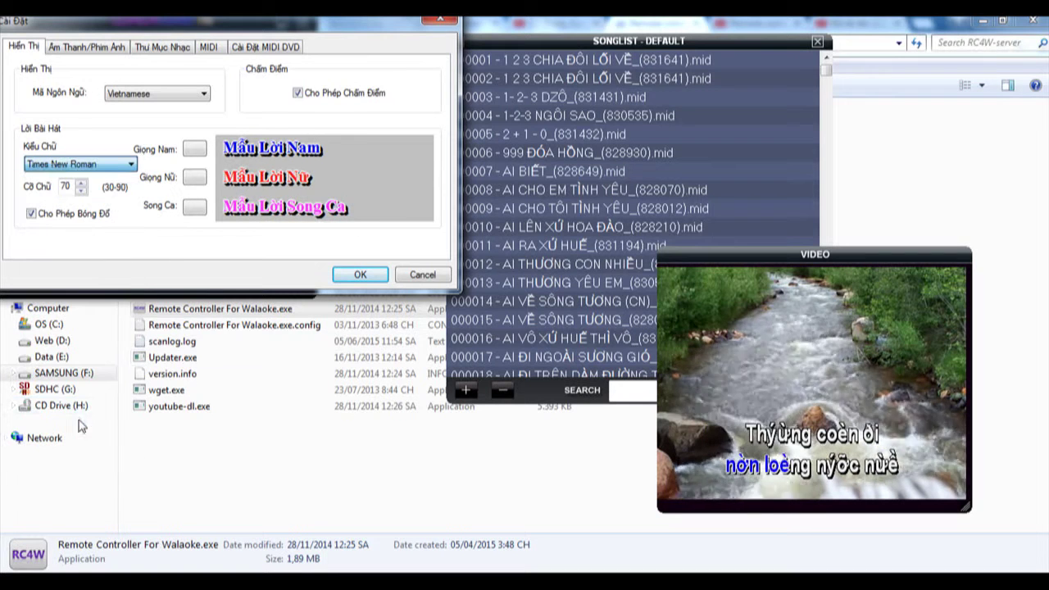
pyautogui.click(360, 277)
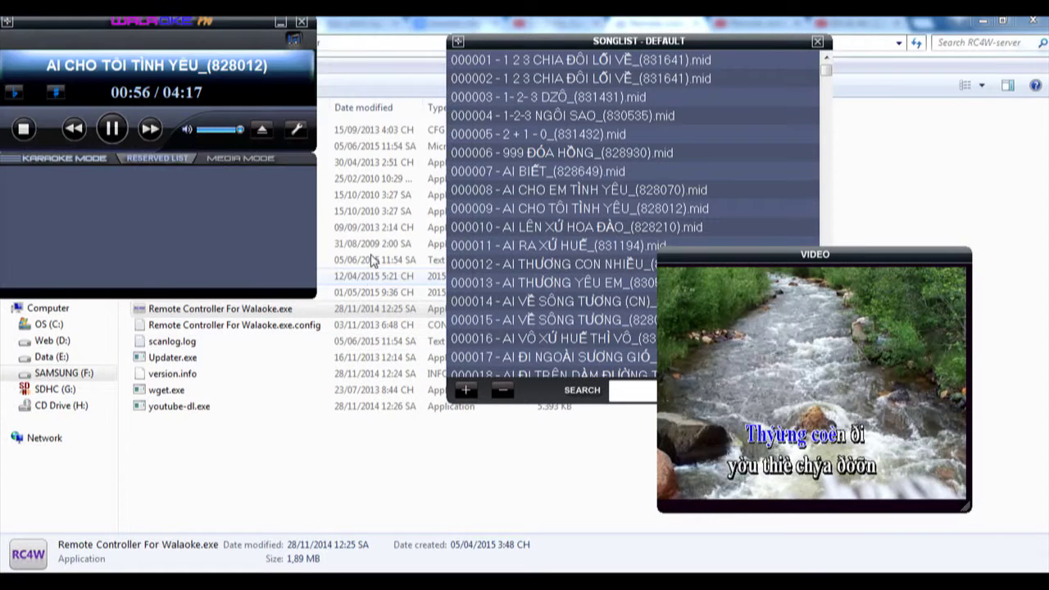
# Step: Quit Walaoke and restart it by launching Remote Controller For Walaoke from its desktop shortcut
pyautogui.click(302, 25)
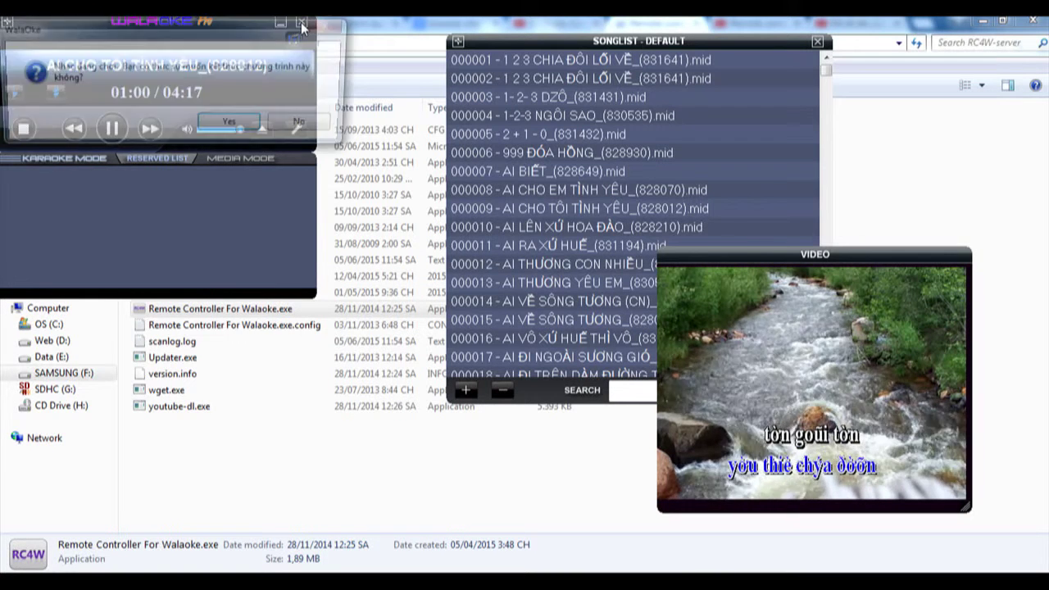
pyautogui.click(233, 125)
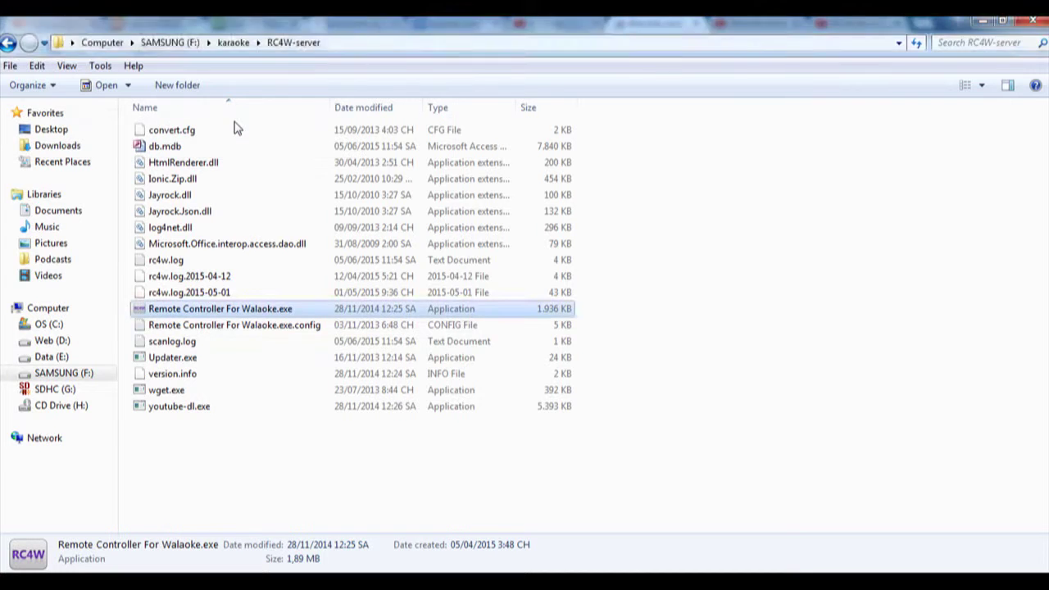
pyautogui.click(583, 350)
pyautogui.click(980, 24)
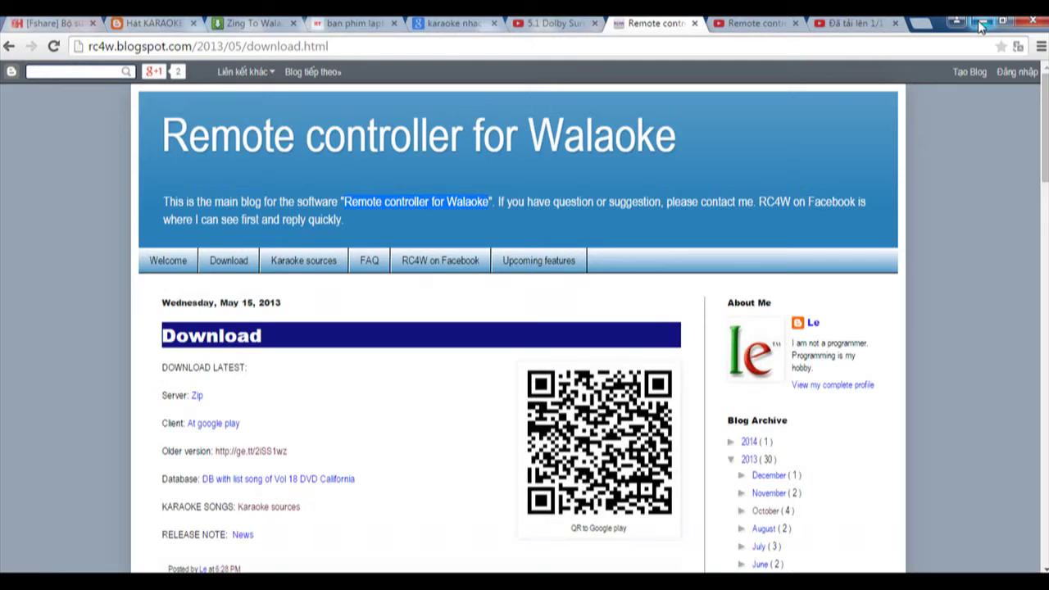
pyautogui.click(981, 24)
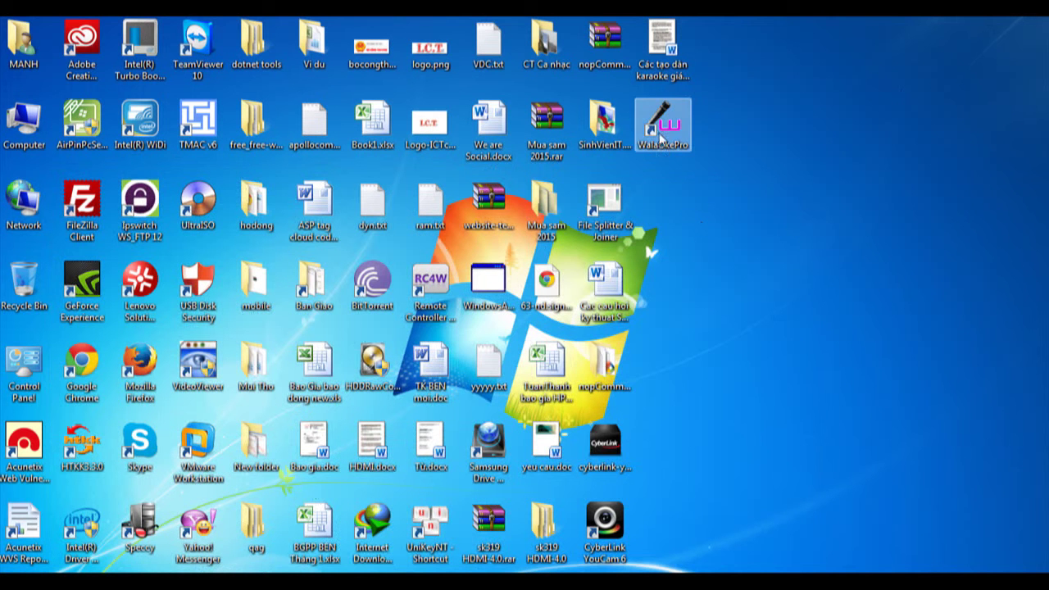
pyautogui.doubleClick(418, 284)
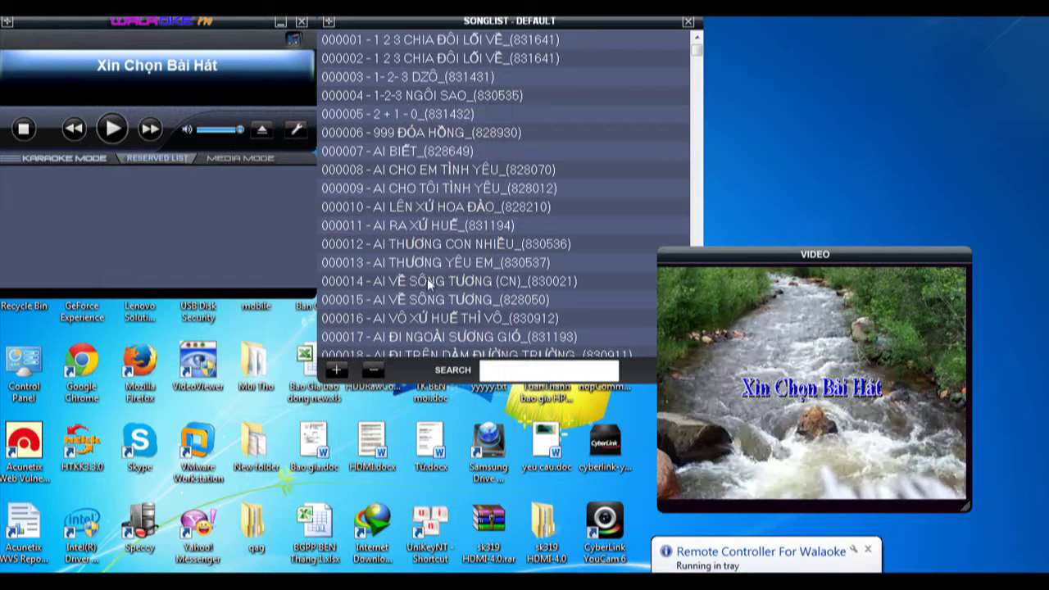
# Step: Play song 000010, AI LÊN XỨ HOA ĐÀO, and move the video window a little higher on the desktop
pyautogui.click(420, 208)
pyautogui.doubleClick(419, 207)
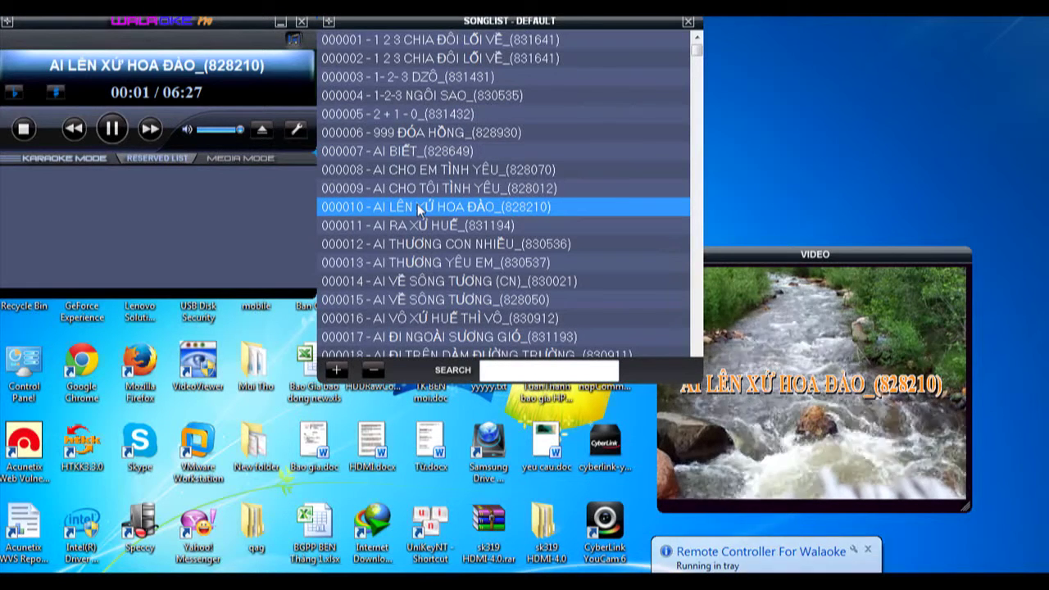
pyautogui.click(823, 256)
pyautogui.moveTo(823, 257); pyautogui.dragTo(816, 182)
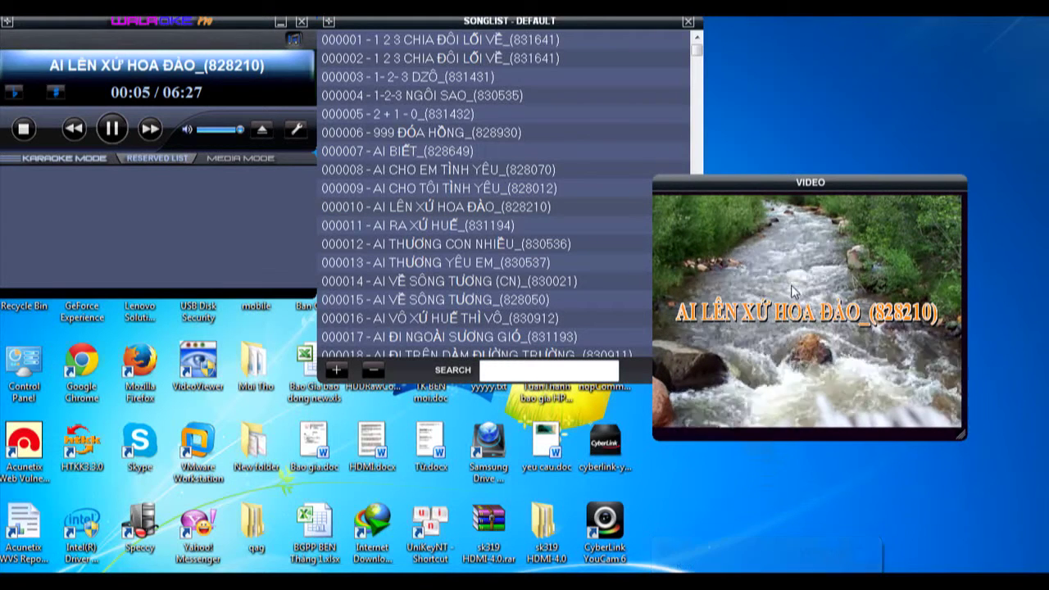